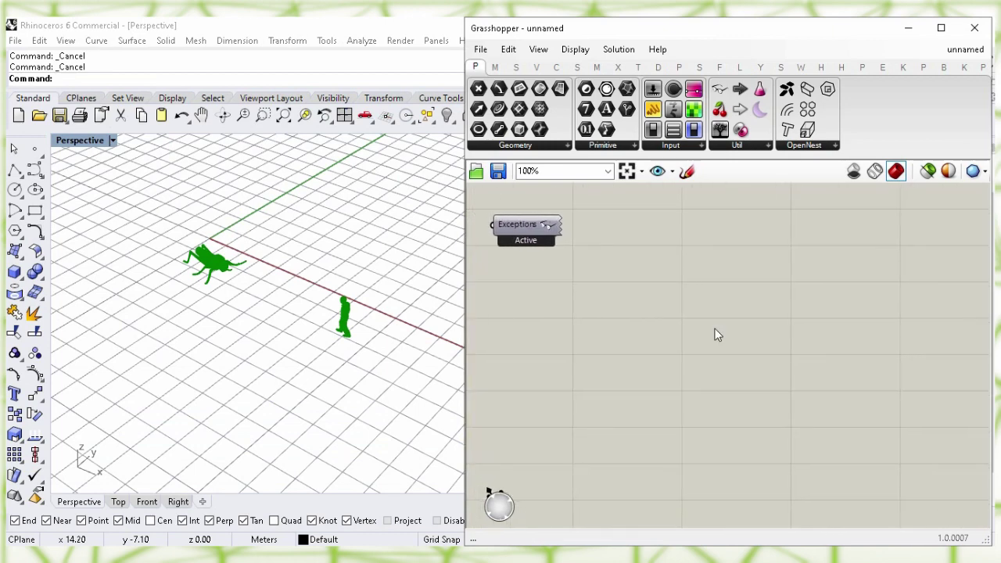
Place a Rectangular grid component on the empty canvas
double_click(783, 323)
type("rec")
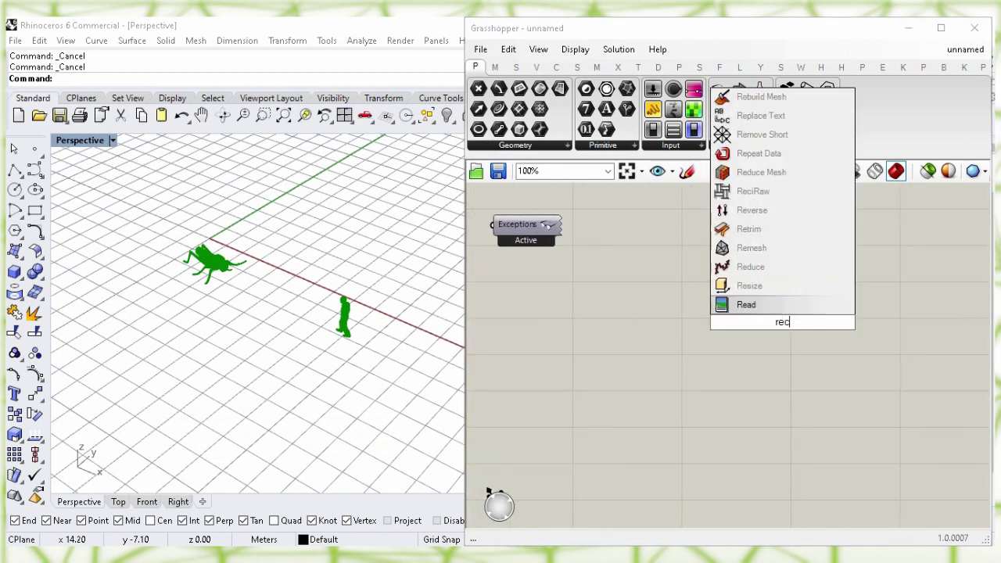
type("tang")
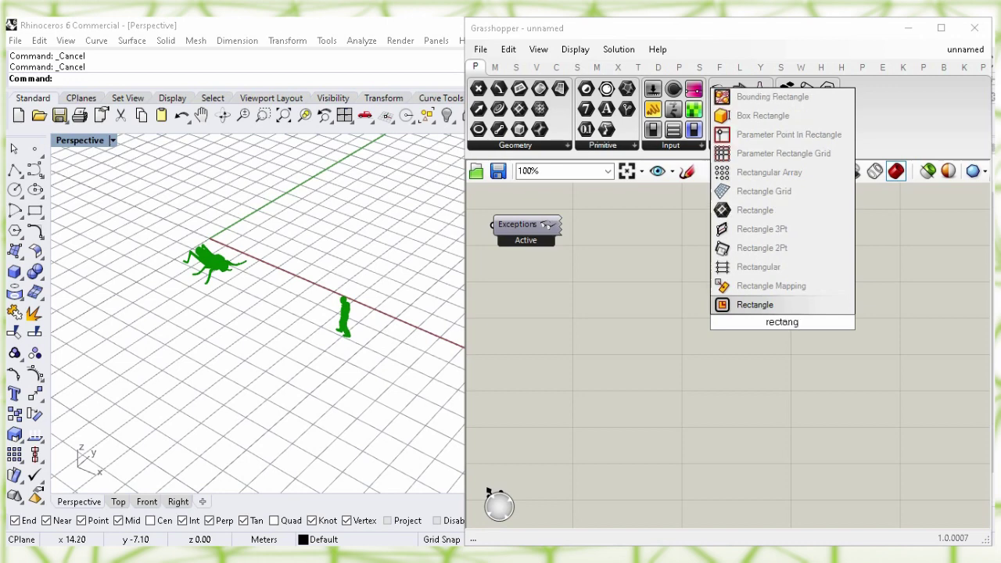
type("u")
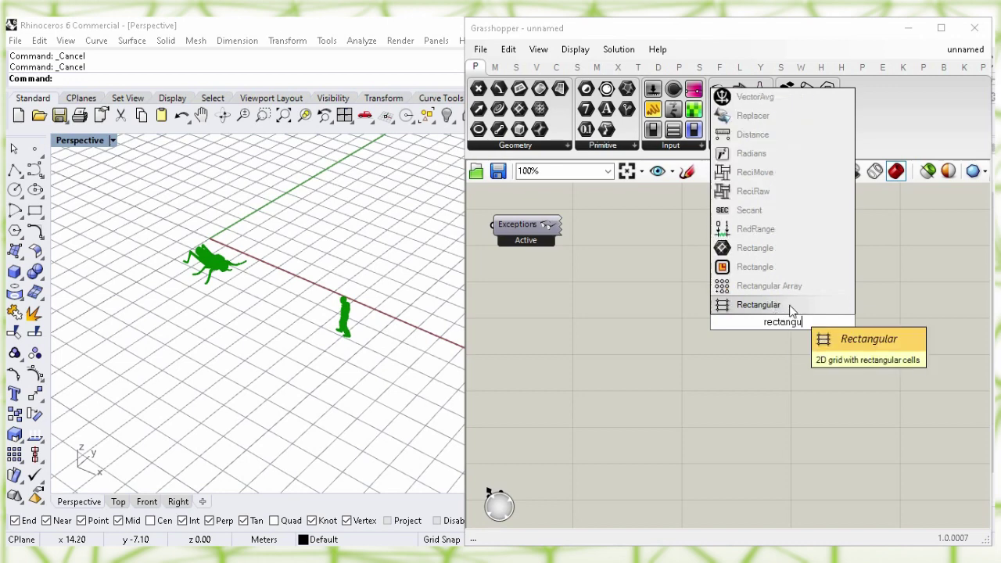
left_click(757, 306)
left_click_drag(796, 326, 820, 347)
left_click(675, 320)
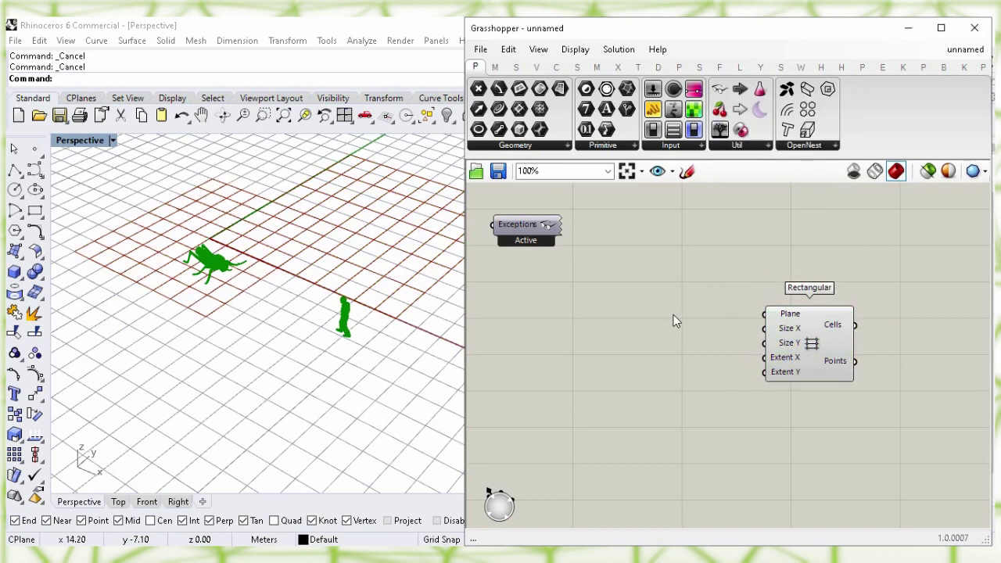
Add a number slider of 0.8 and connect it to the Size X and Size Y inputs of the Rectangular grid
mouse_move(786, 332)
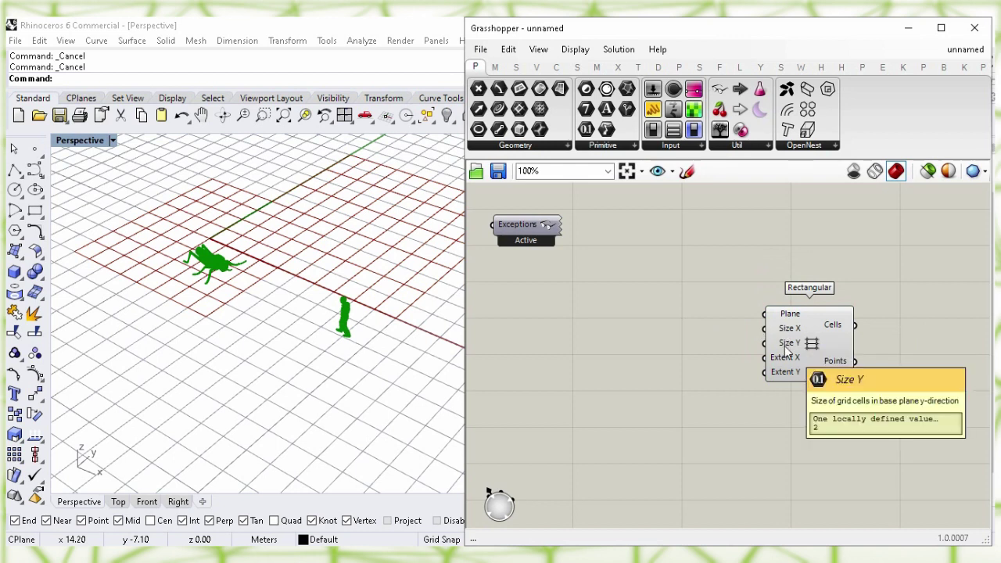
double_click(659, 338)
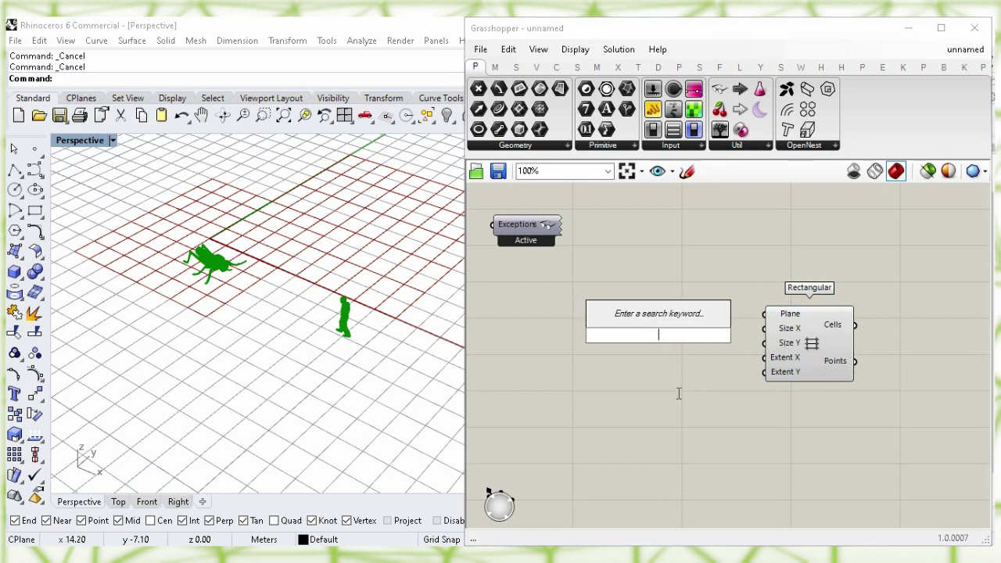
type("0.8")
key("Return")
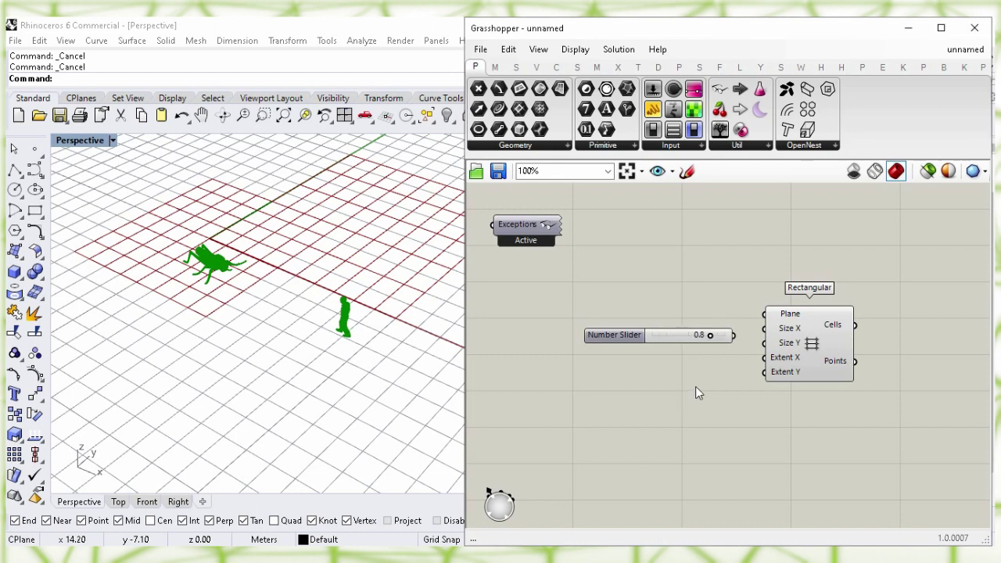
left_click_drag(741, 338, 764, 343)
left_click_drag(688, 339, 698, 339)
left_click(687, 357)
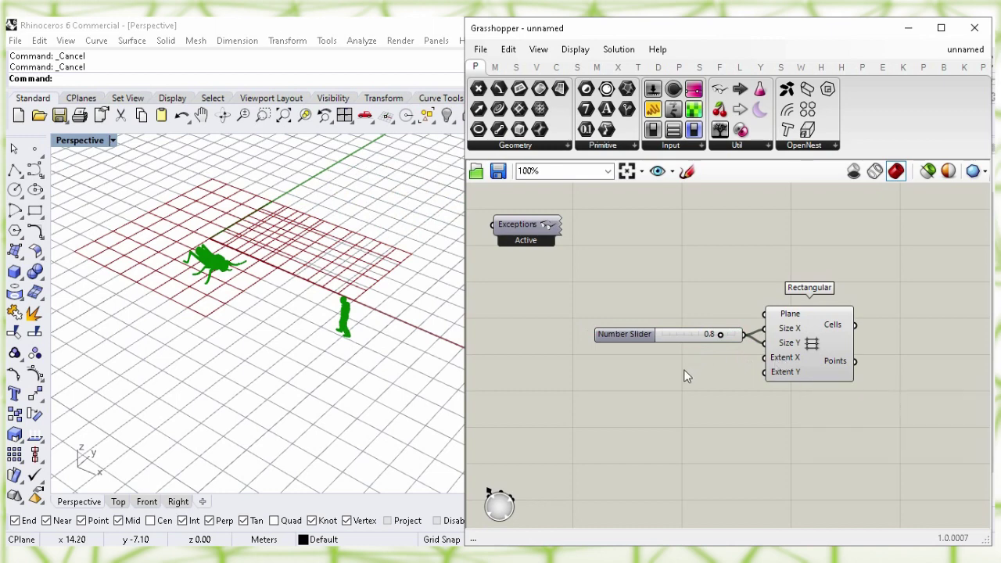
Add a number slider of 8 and connect it to the grid's Extent X input
double_click(684, 369)
type("8")
key("Return")
mouse_move(703, 374)
left_mouse_down()
mouse_move(683, 366)
mouse_move(701, 362)
left_mouse_up()
left_click(740, 382)
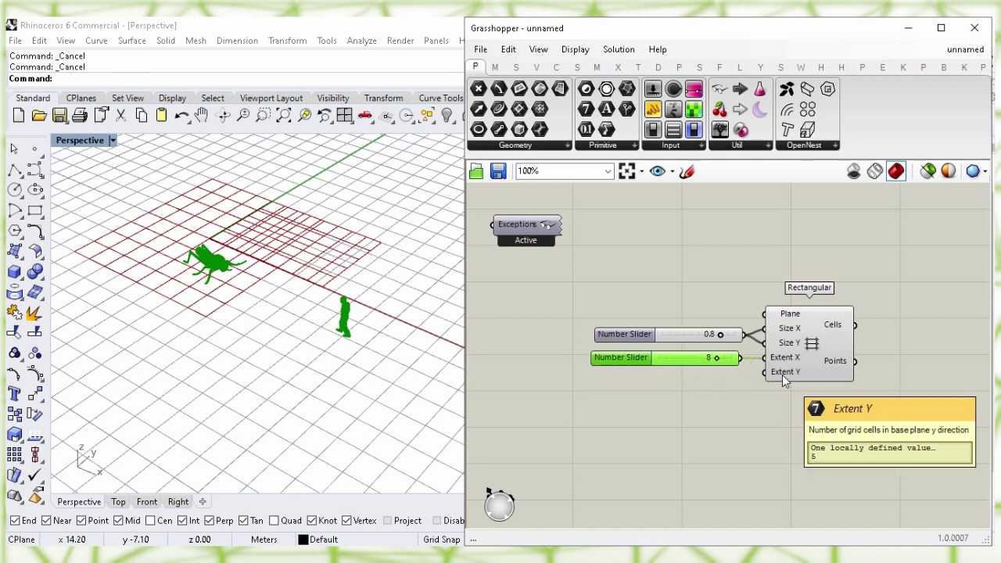
Add a number slider of 3, connect it to the grid's Extent Y input and align it beneath the Extent X slider
left_click(689, 407)
double_click(690, 406)
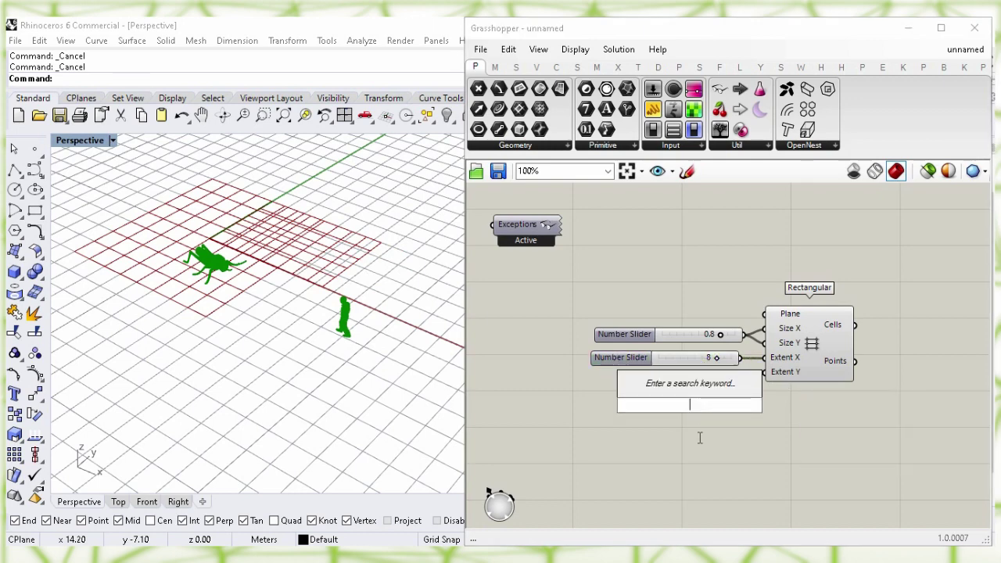
type("3")
key("Return")
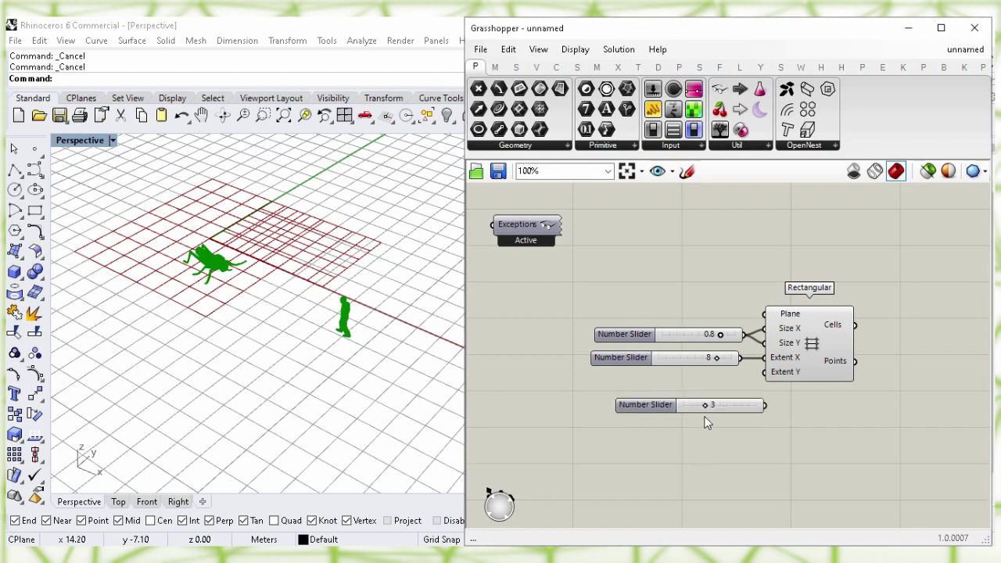
left_click_drag(693, 405, 669, 378)
left_click_drag(740, 379, 718, 373)
left_click(769, 402)
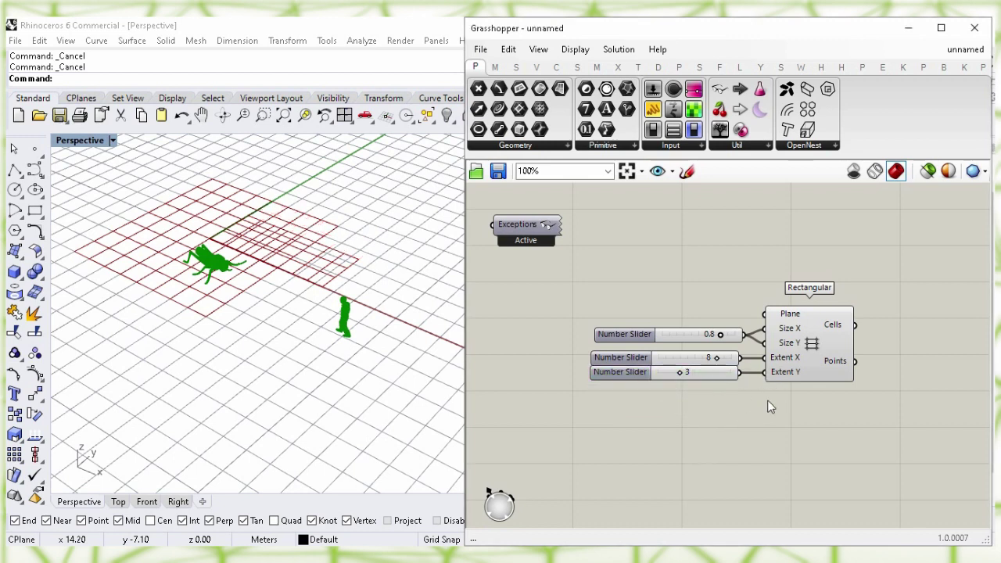
Add a Boundary Surfaces component beside the grid and connect the grid's Cells output to its Edges input
right_click_drag(840, 405, 720, 396)
double_click(821, 341)
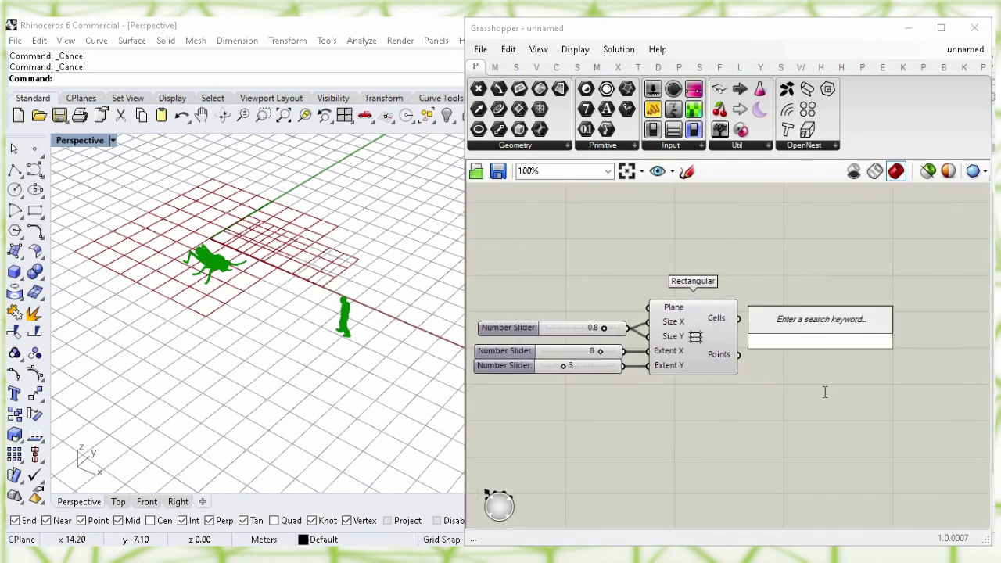
type("bou")
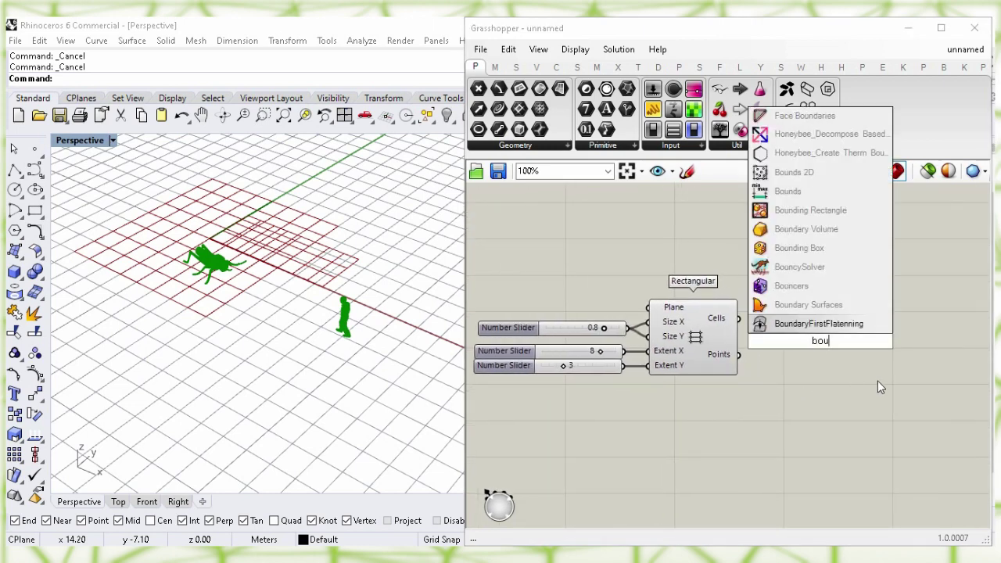
left_click(873, 305)
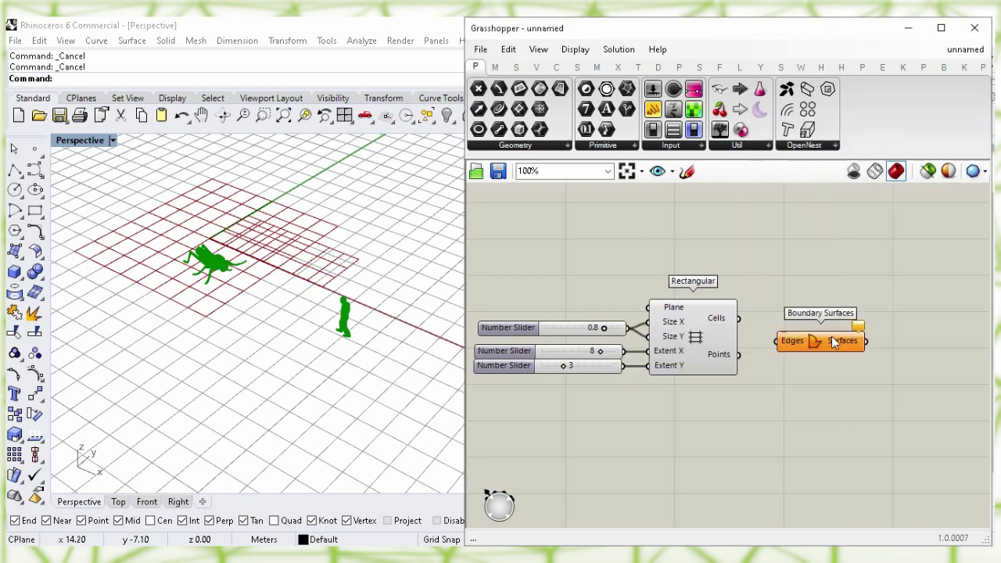
left_click(750, 320)
left_click_drag(781, 324, 780, 318)
left_click_drag(809, 320, 792, 323)
left_click(765, 351)
Turn off the preview of the Rectangular grid component
left_click(699, 342)
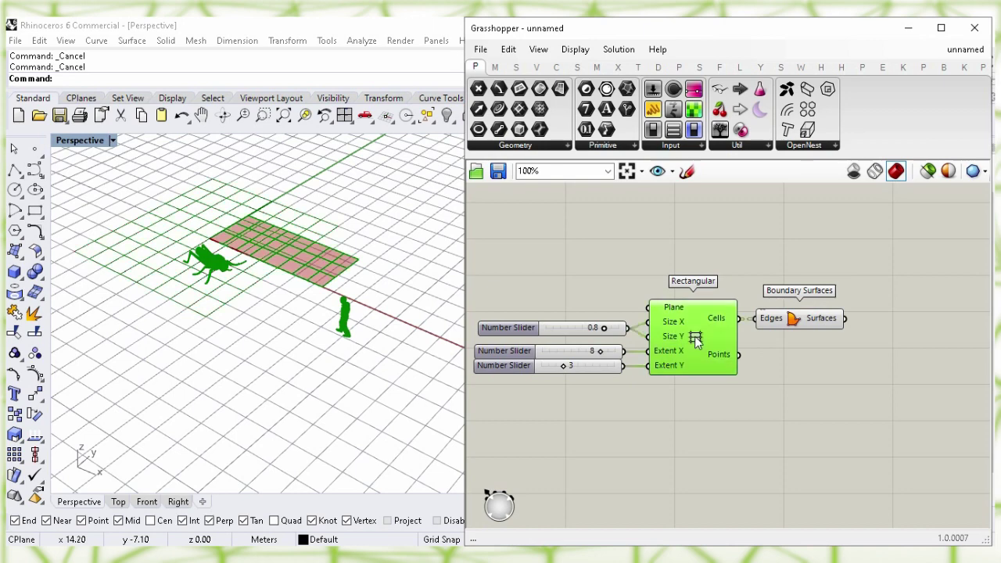
right_click(696, 339)
left_click(851, 365)
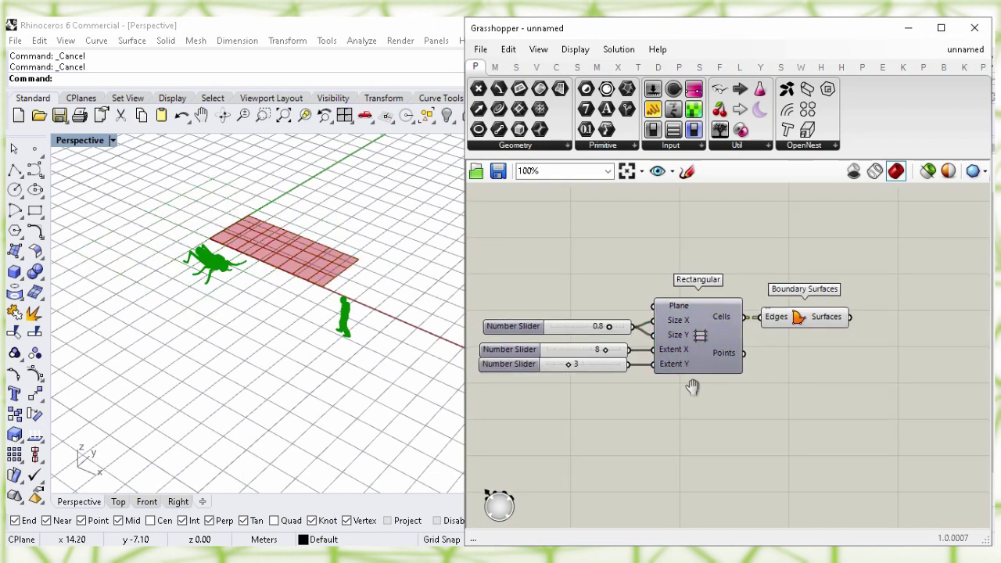
Set the cell size slider to 1.0 and increase the number of cells with the Extent X slider
right_click_drag(693, 384, 733, 384)
left_click(625, 329)
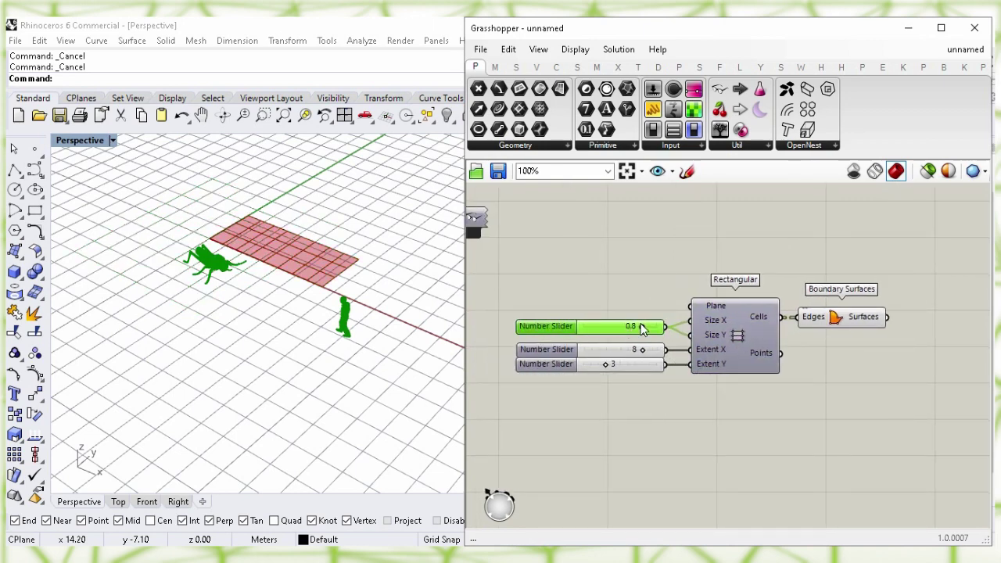
mouse_move(642, 330)
left_mouse_down()
mouse_move(604, 332)
mouse_move(657, 327)
left_mouse_up()
left_click(642, 288)
left_click(635, 352)
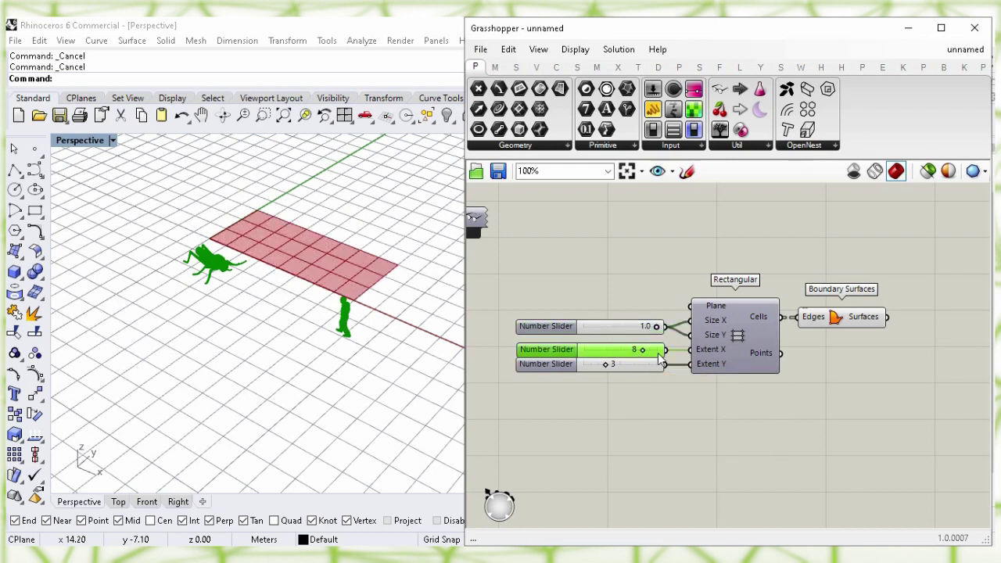
left_click_drag(644, 356, 609, 371)
left_click(662, 384)
Flatten the Surfaces output of the Boundary Surfaces component
left_click(841, 324)
left_click(884, 368)
right_click_drag(885, 368, 658, 357)
left_click(646, 321)
right_click(646, 320)
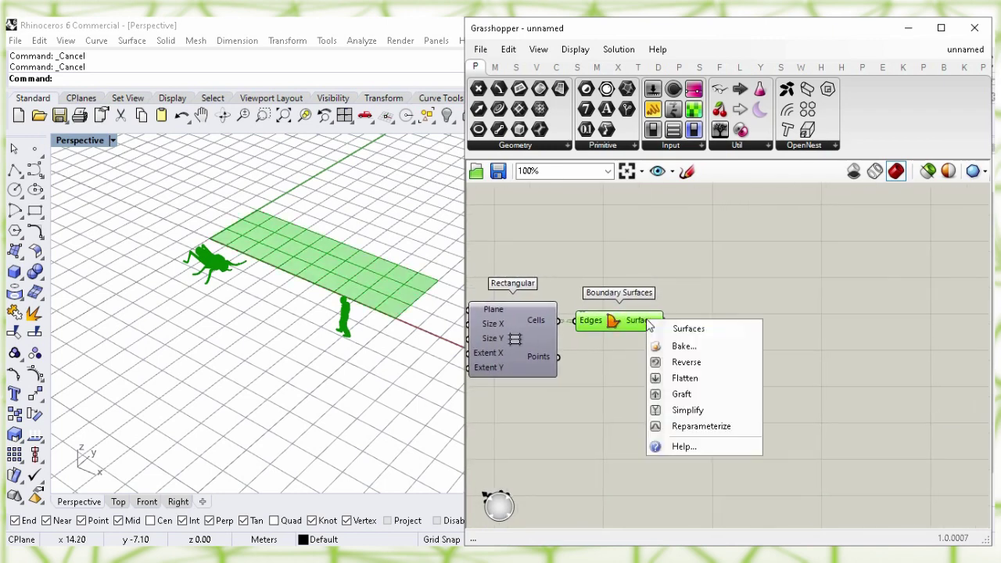
left_click(685, 377)
left_click(801, 377)
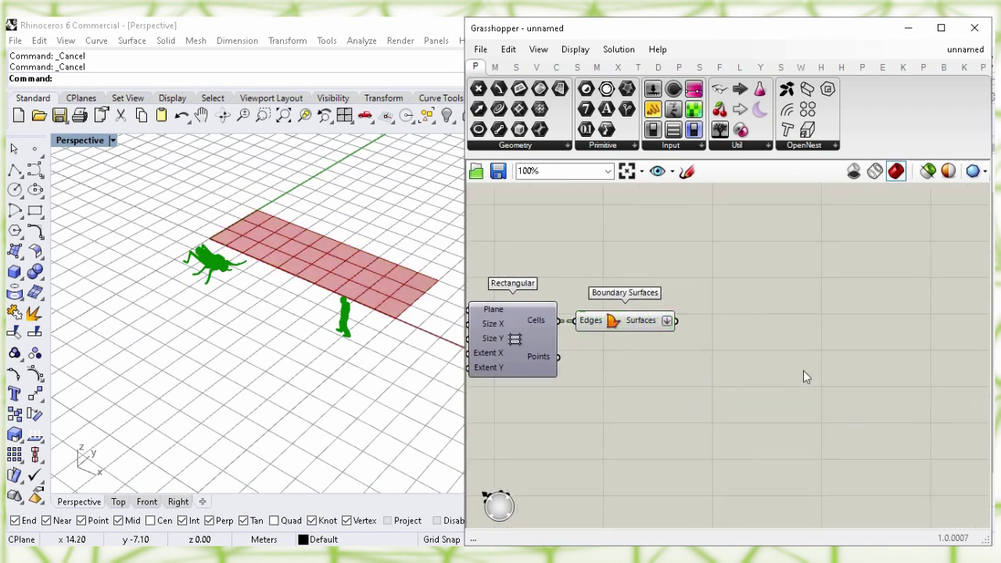
Add an Extrude component on the canvas beyond the Boundary Surfaces component
right_click_drag(829, 363, 720, 351)
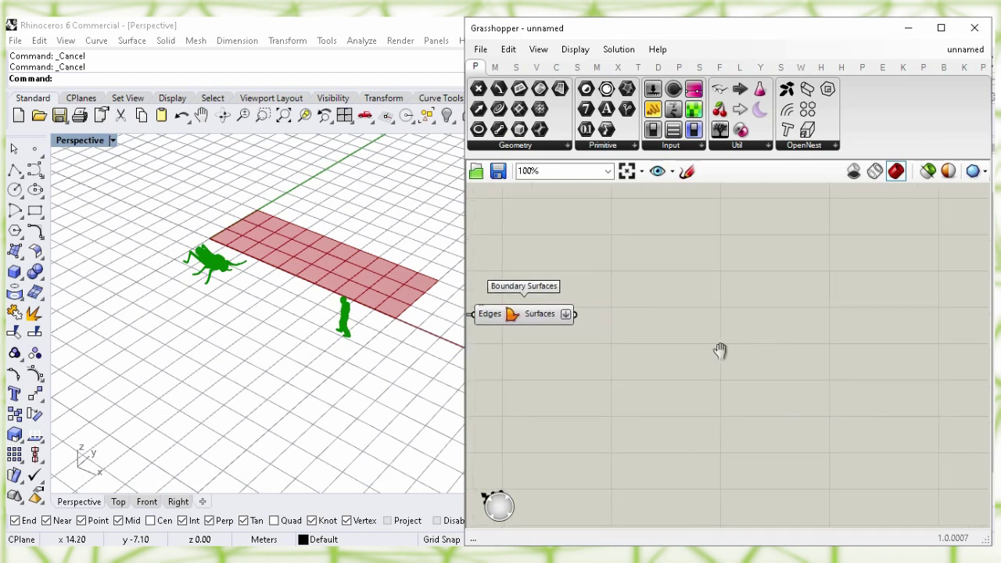
double_click(724, 350)
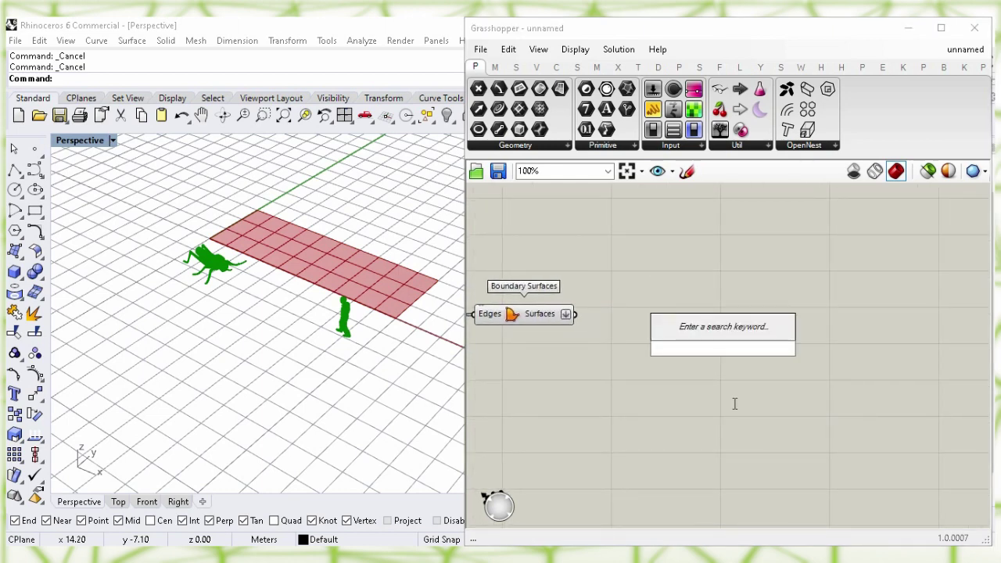
type("extrude")
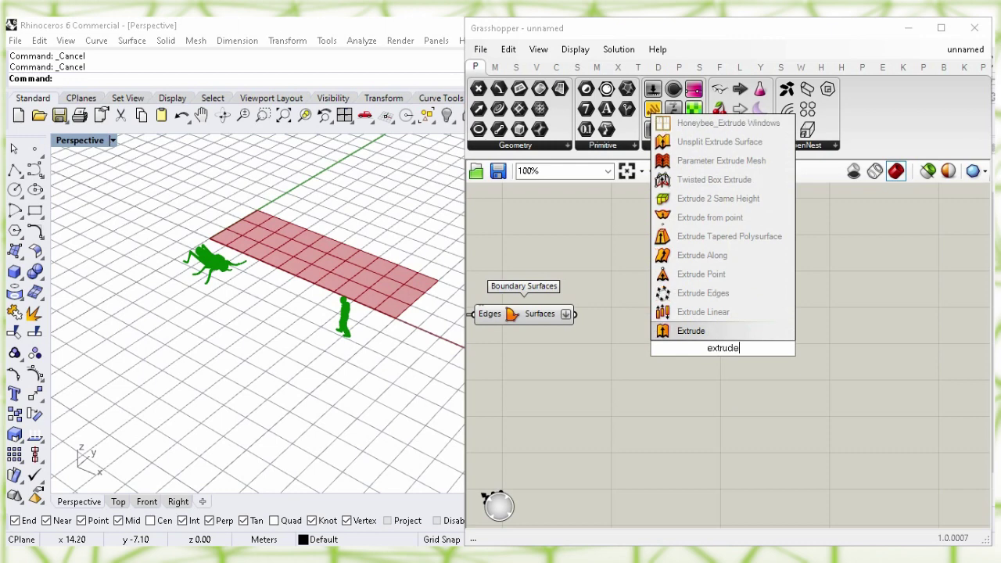
left_click(727, 334)
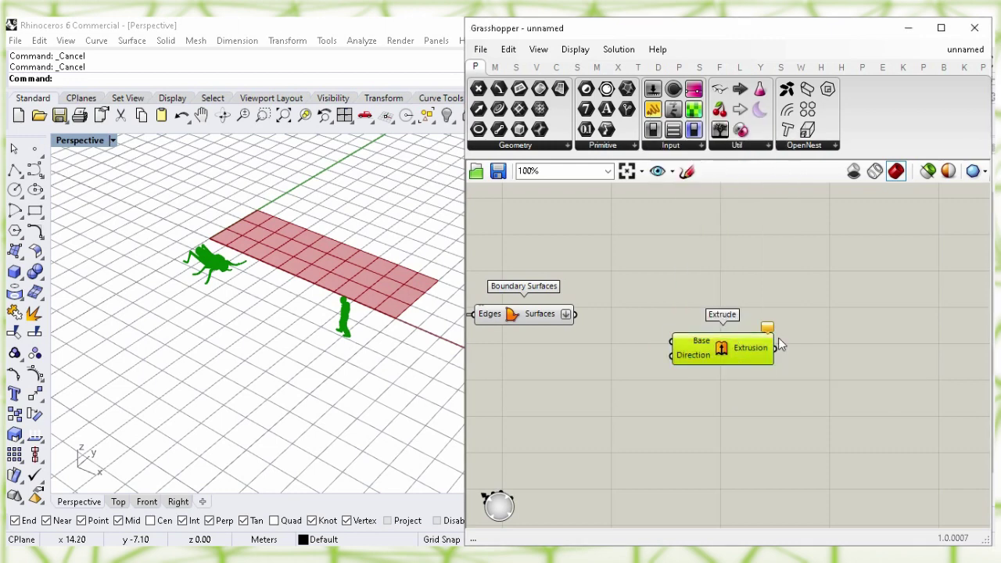
left_click_drag(703, 344, 749, 336)
Hide the Boundary Surfaces preview and connect its Surfaces output to the Extrude component's Base input
left_click(517, 317)
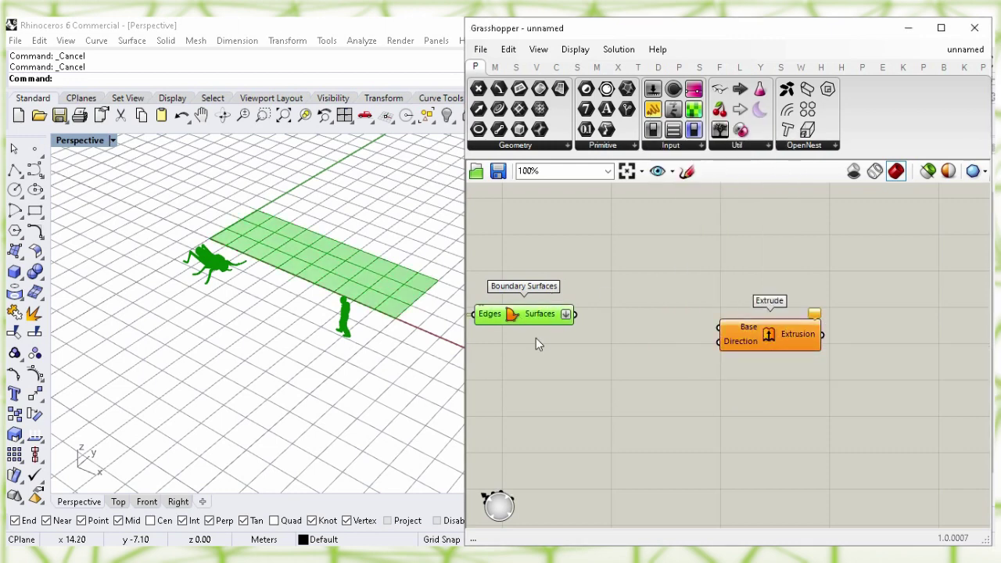
right_click(515, 313)
left_click(556, 342)
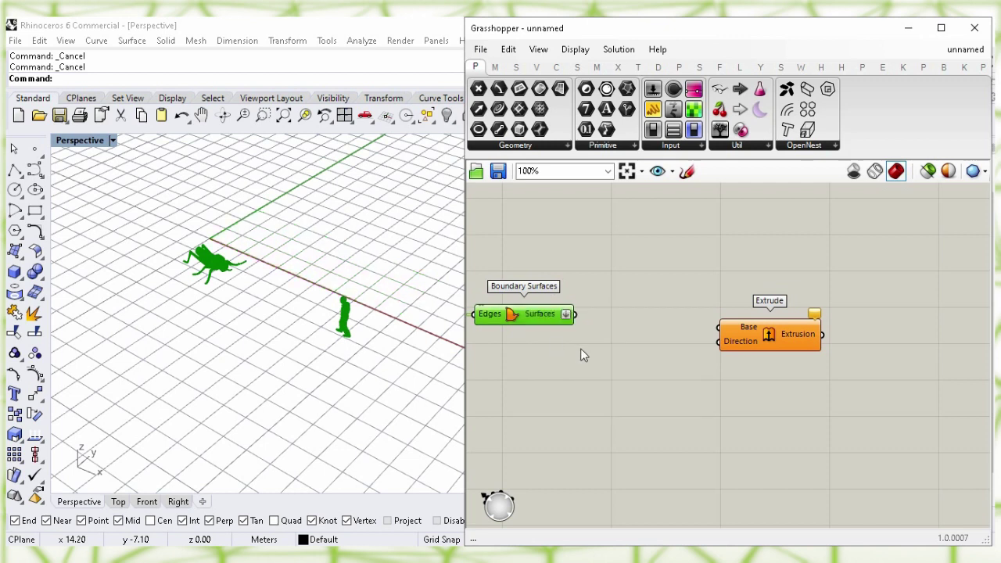
left_click_drag(613, 311, 915, 321)
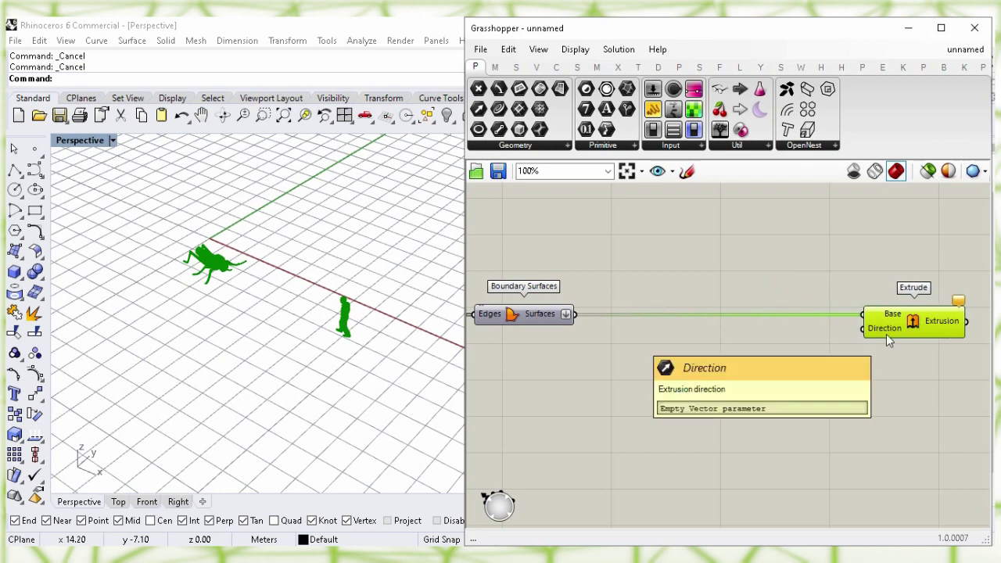
Add a Unit Z vector below the Extrude component and connect its Unit vector output to the Direction input
left_click(821, 392)
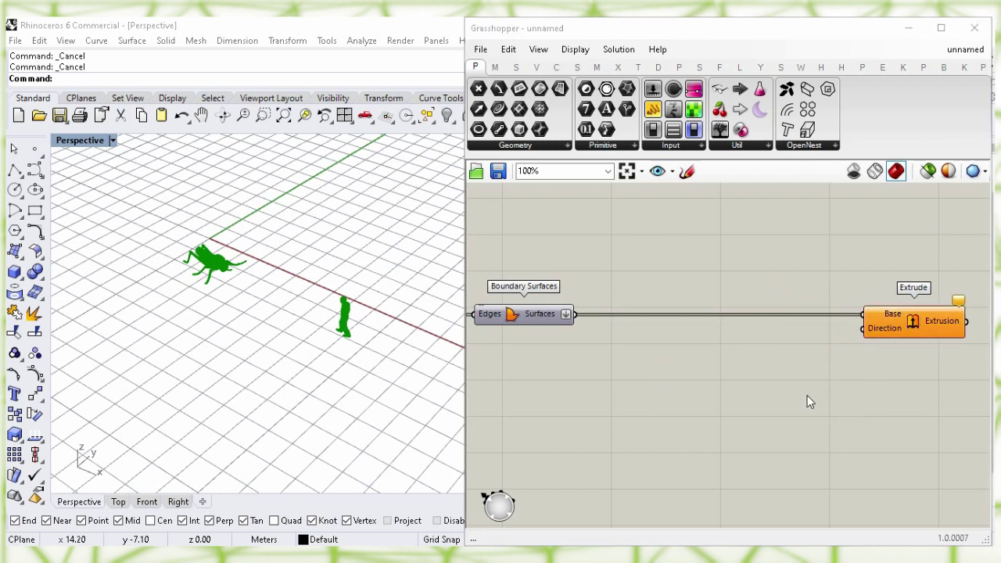
double_click(809, 402)
type("z")
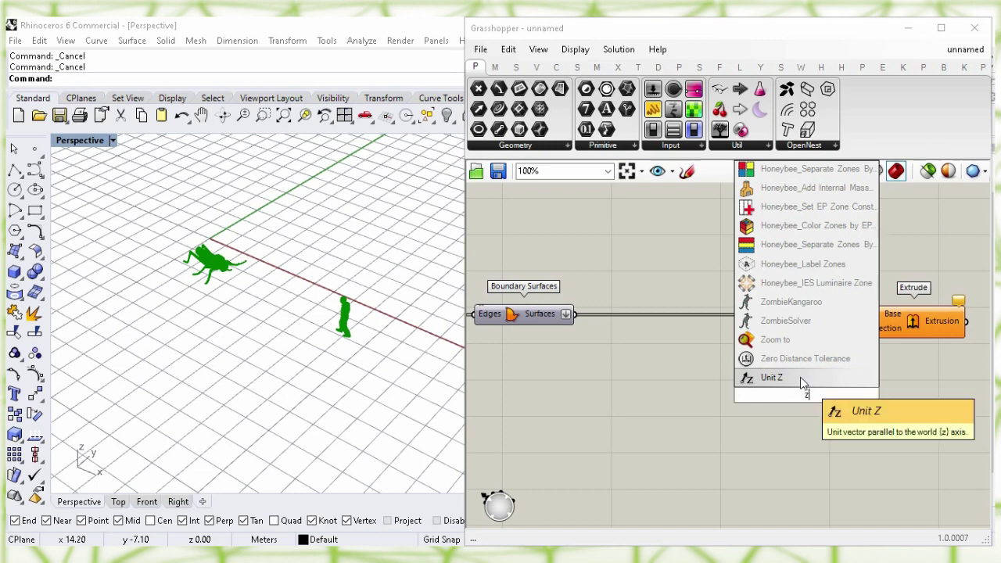
left_click(807, 382)
left_click(822, 339)
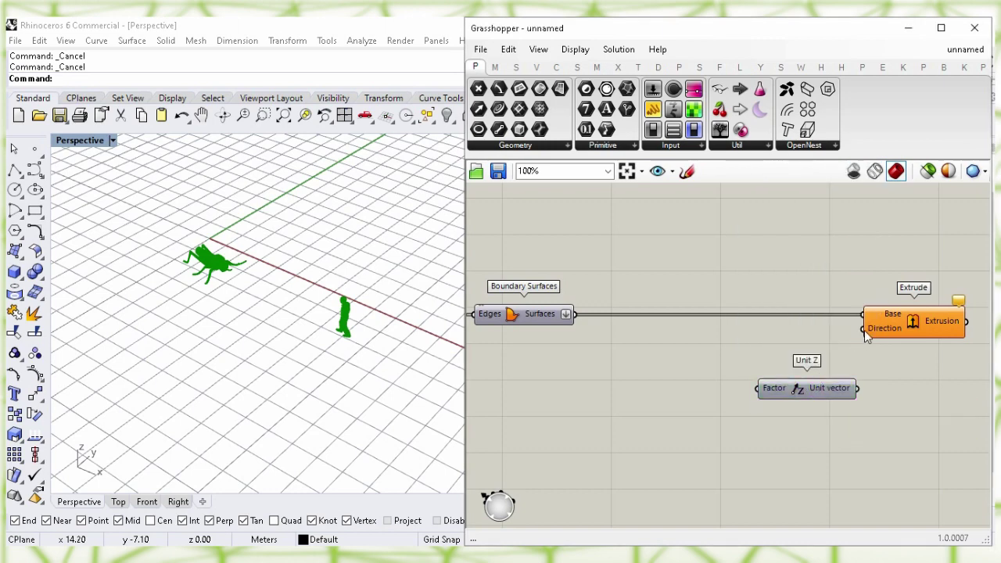
left_click_drag(868, 375, 823, 379)
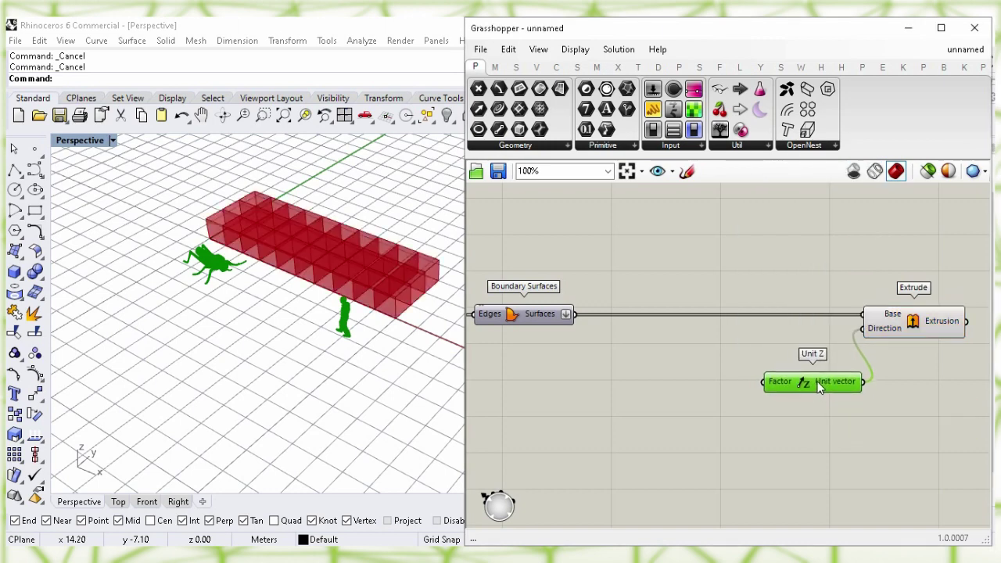
left_click(779, 341)
Add a Random number component in the free space above the Boundary Surfaces to Extrude connection
right_click_drag(679, 248, 679, 281)
double_click(679, 283)
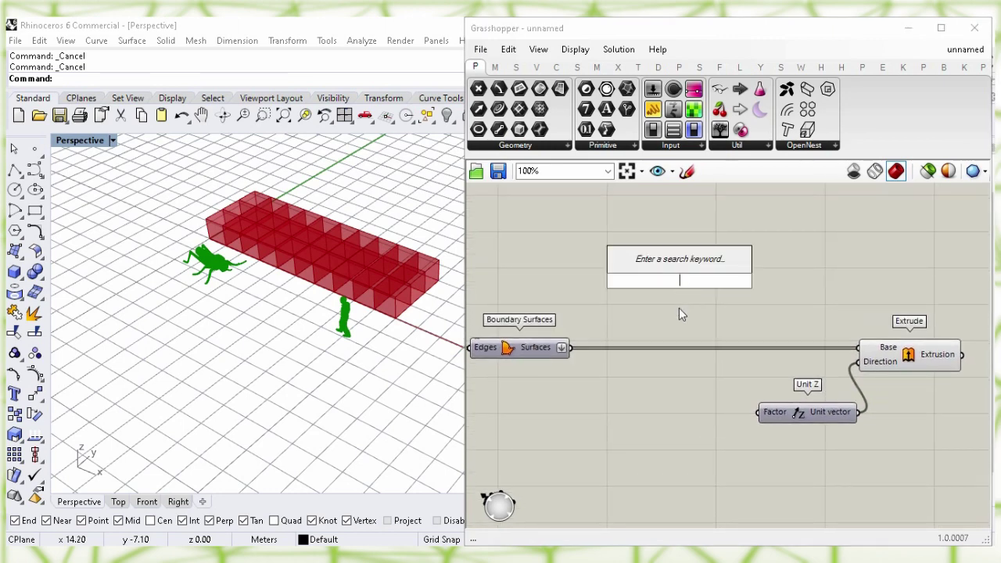
type("random")
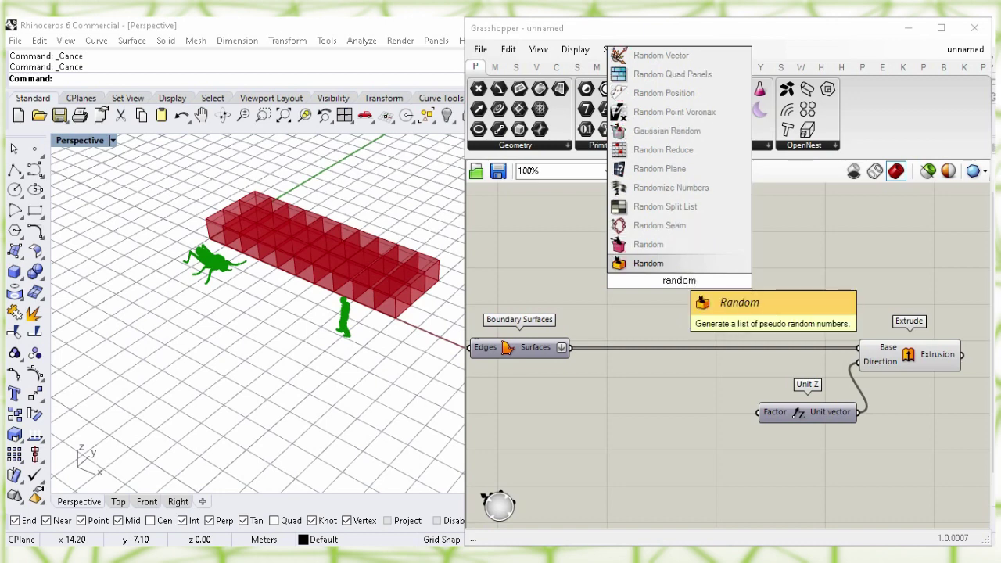
left_click(669, 270)
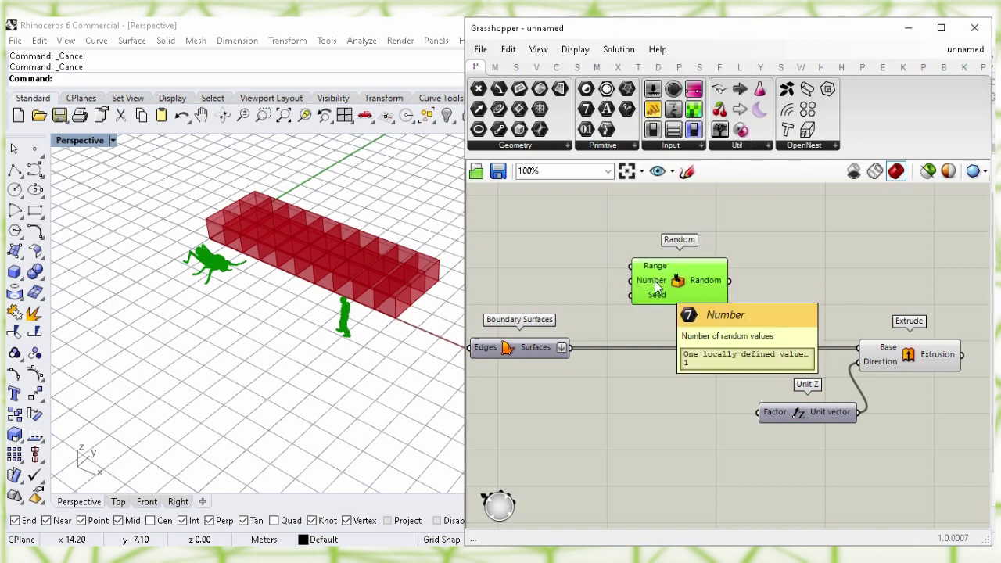
Add a List Length component, feed it the Boundary Surfaces output, and connect its Length output to the Random component's Number input
left_click(601, 312)
double_click(624, 407)
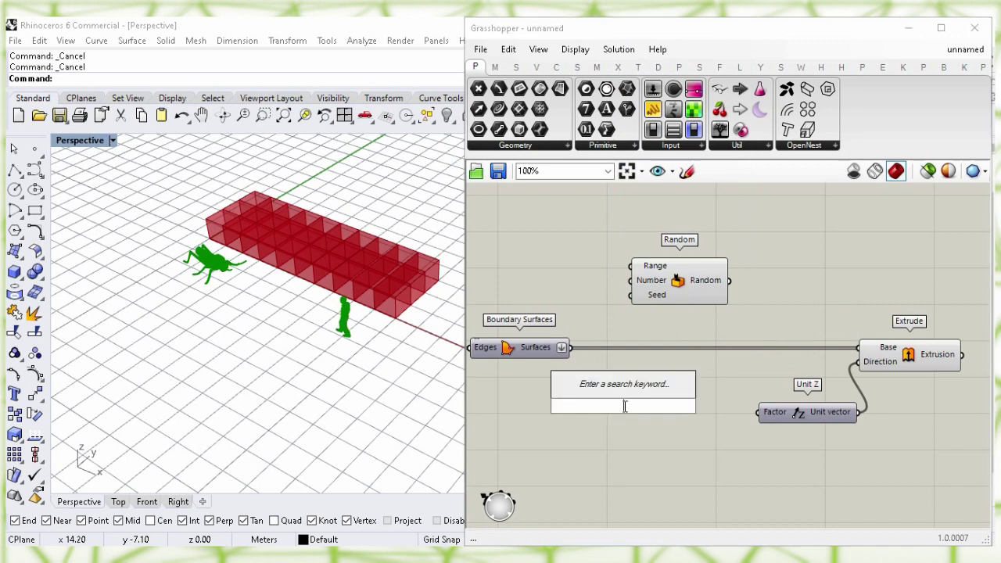
type("list len")
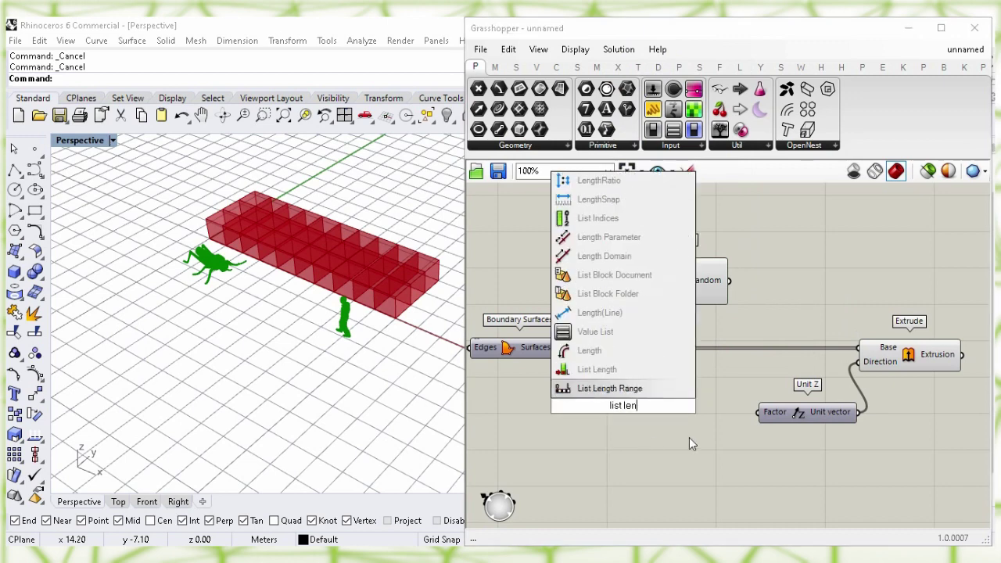
left_click(677, 369)
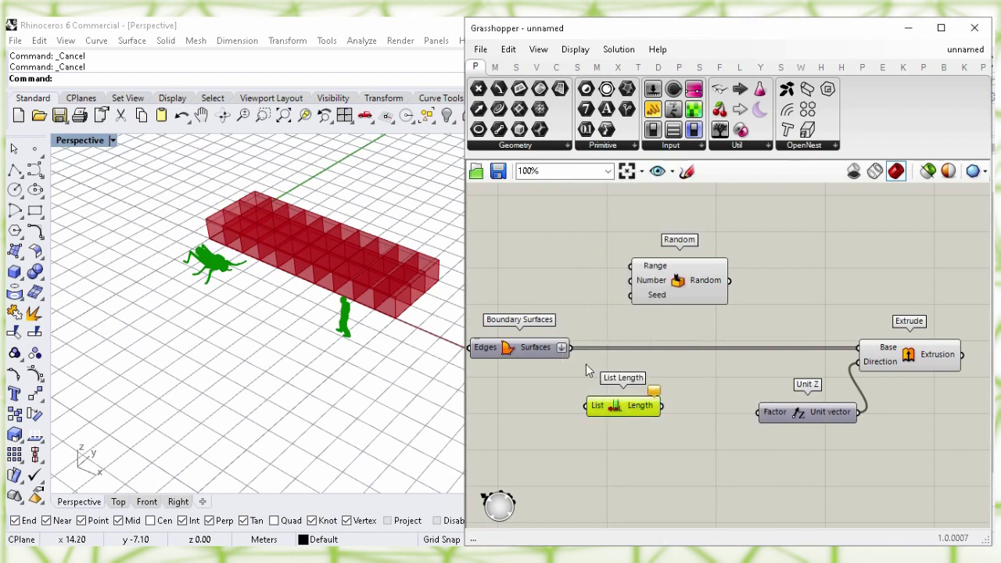
left_click_drag(572, 347, 623, 388)
left_click(639, 419)
left_click_drag(660, 384, 729, 265)
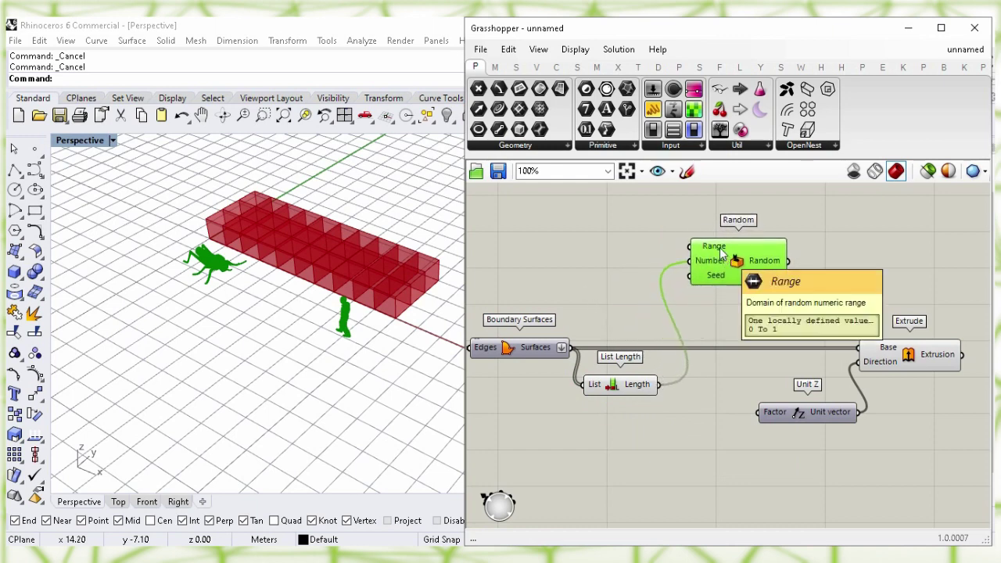
Add a Construct Domain component before the Random component and connect its Domain output to the Range input
left_click(609, 235)
right_click_drag(608, 235, 753, 253)
double_click(680, 263)
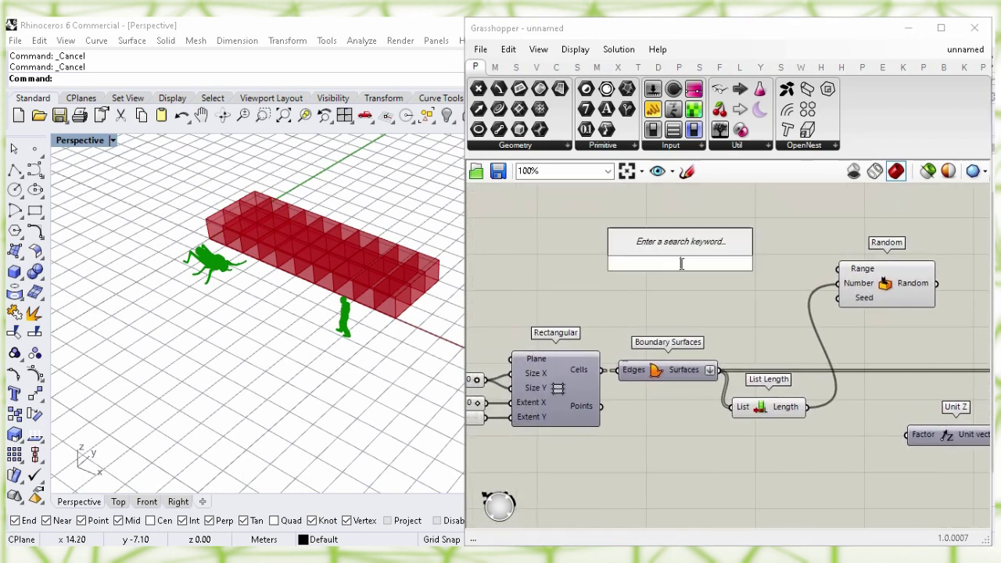
type("cons")
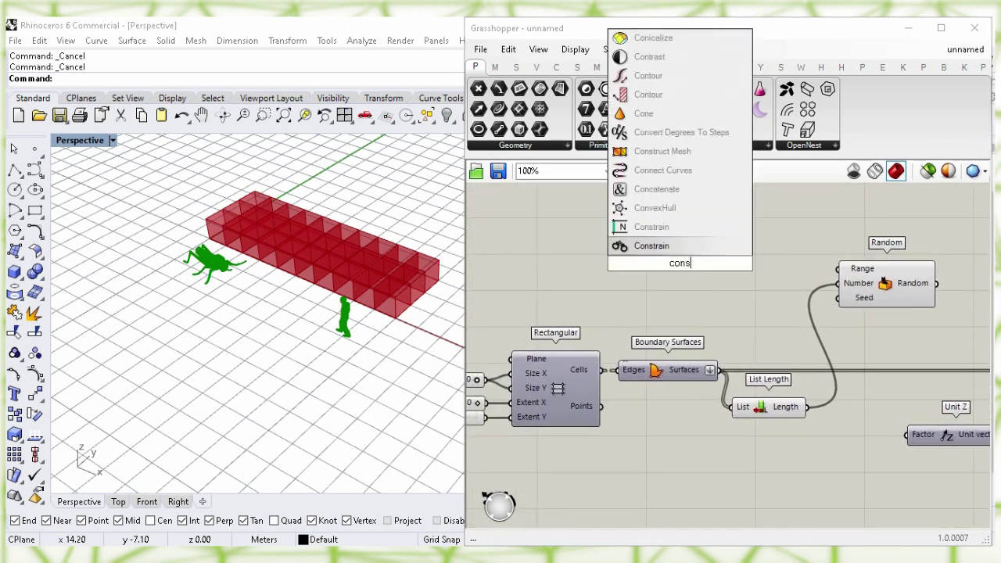
type("truct dom")
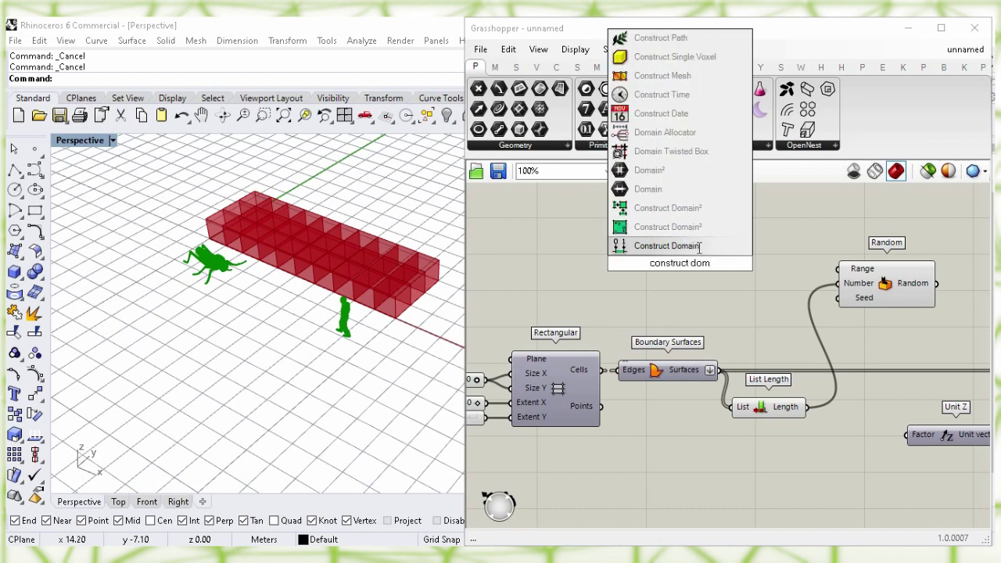
left_click(699, 248)
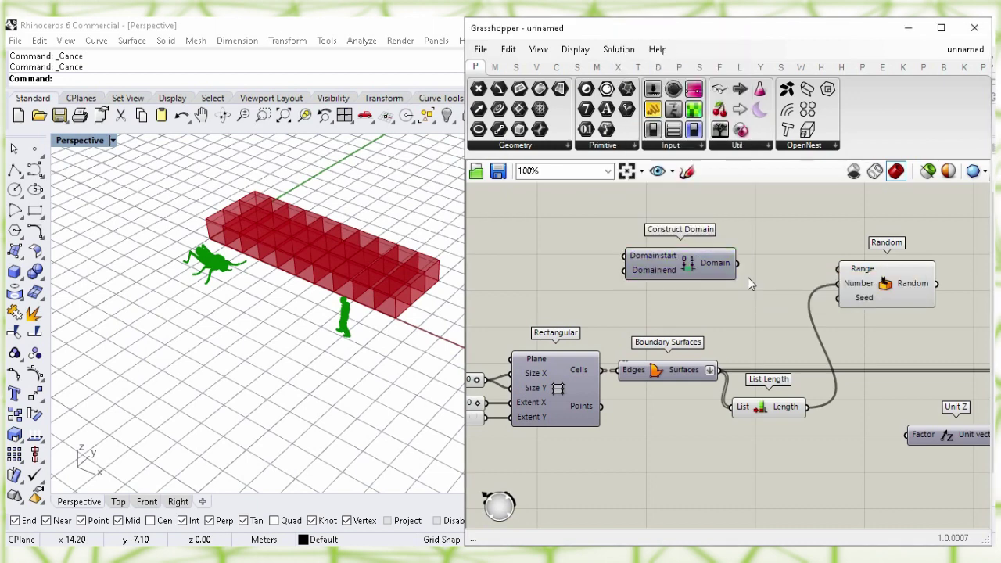
left_click_drag(739, 264, 820, 263)
left_click_drag(690, 269, 753, 274)
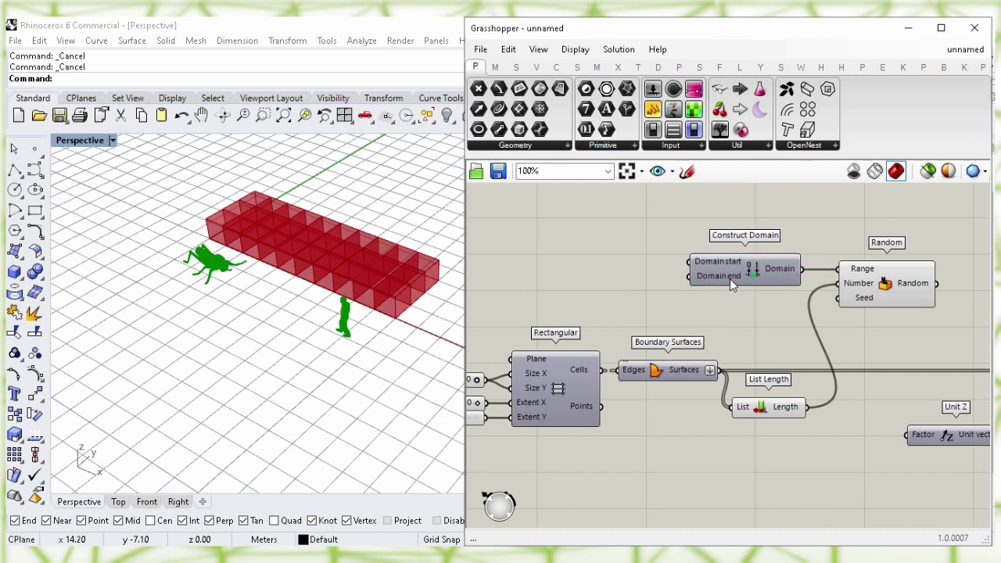
Add a number slider set to 0.90 and connect it to the Construct Domain component's Domain end input
double_click(592, 276)
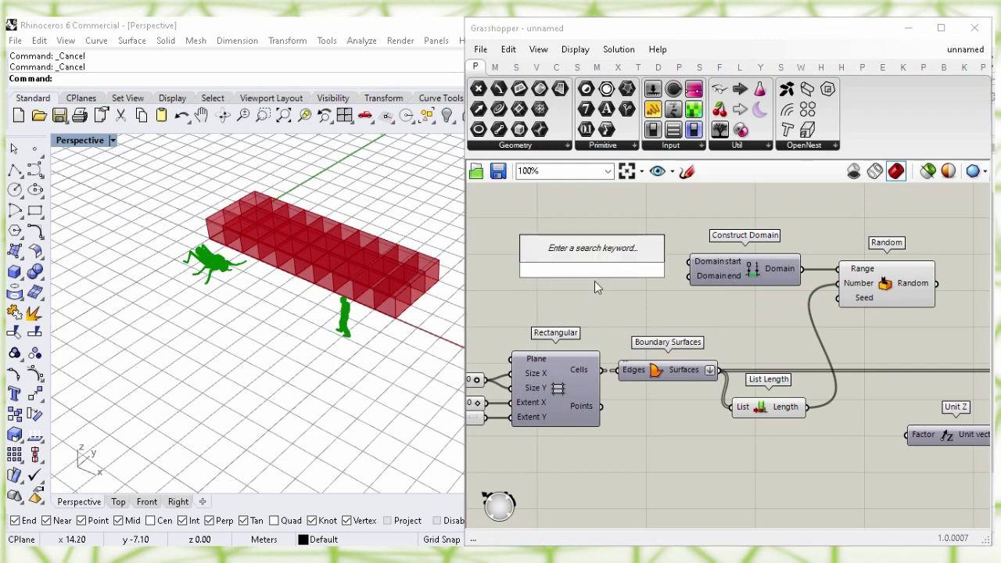
type("0.90")
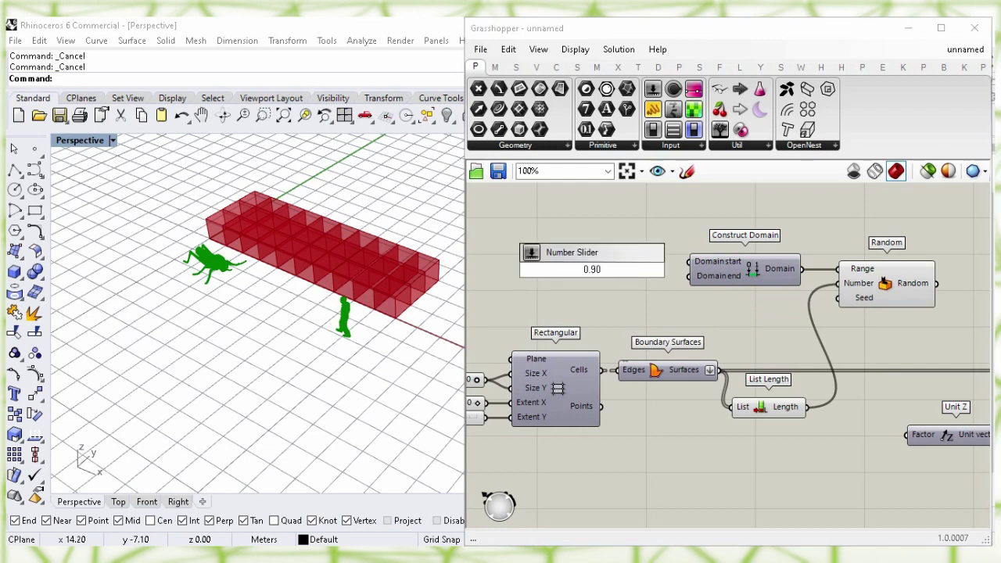
key("Return")
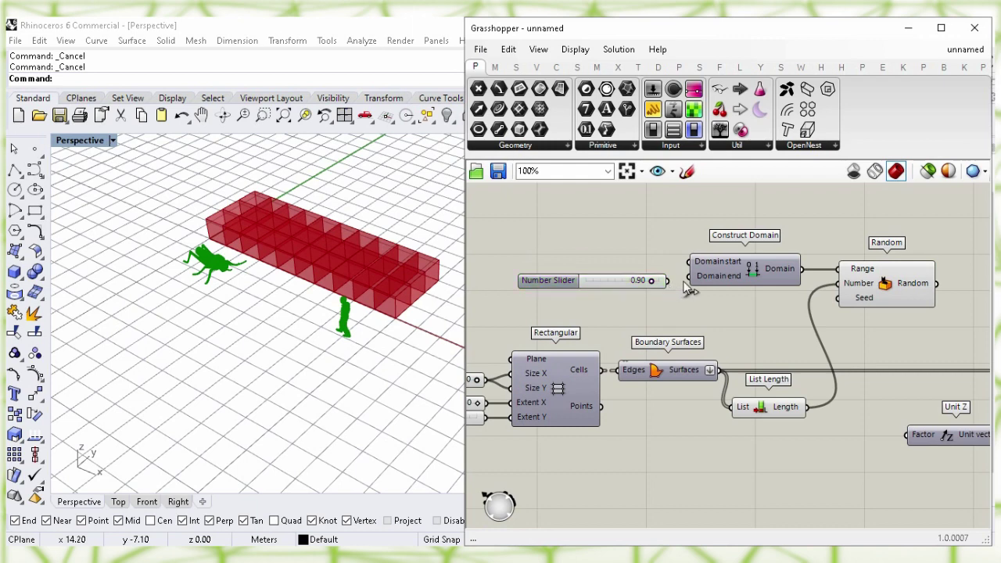
left_click_drag(640, 281, 650, 277)
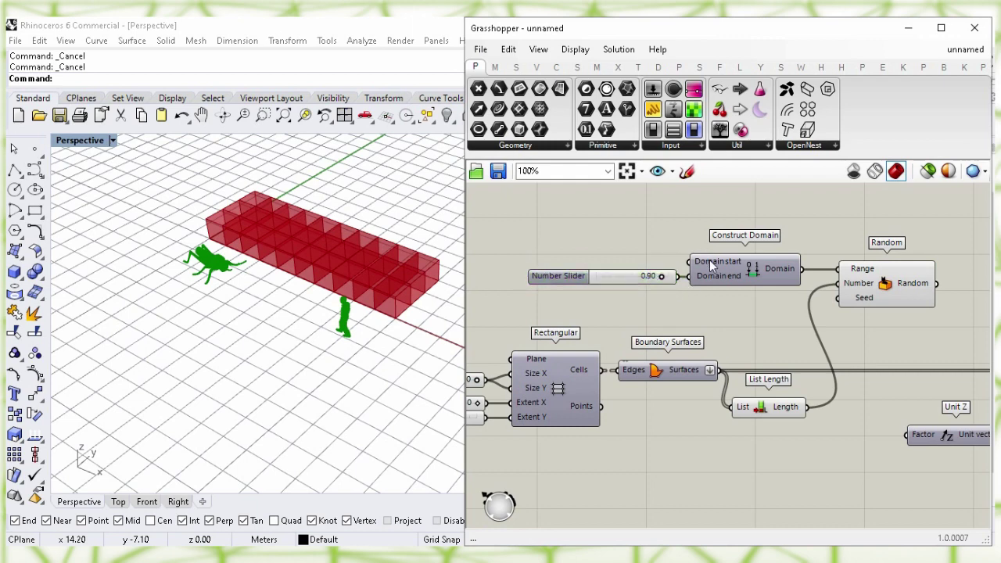
Add a second number slider set to 0.06, connect it to Domain start, and align it above the 0.90 slider
double_click(604, 223)
type("0")
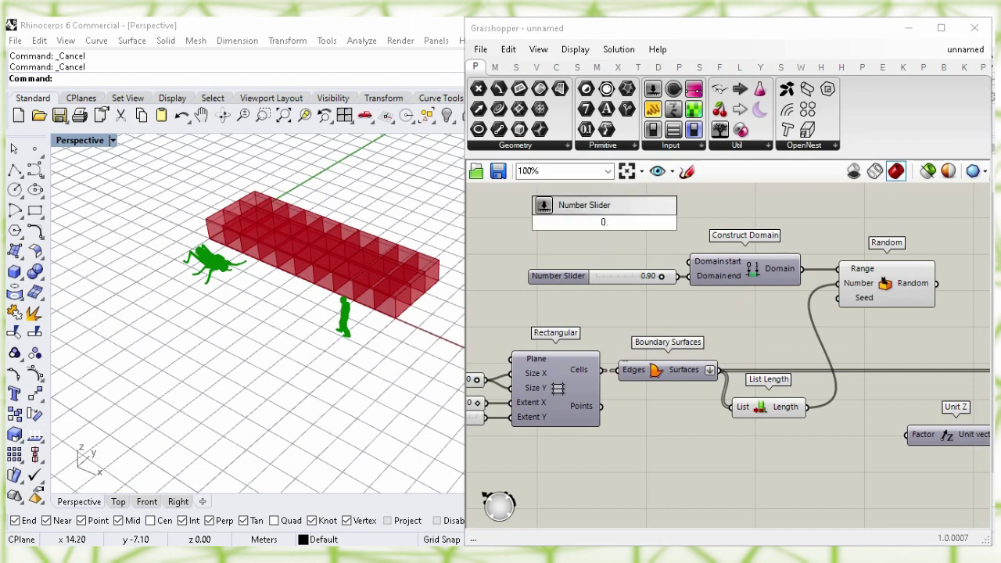
type(".06")
key("Return")
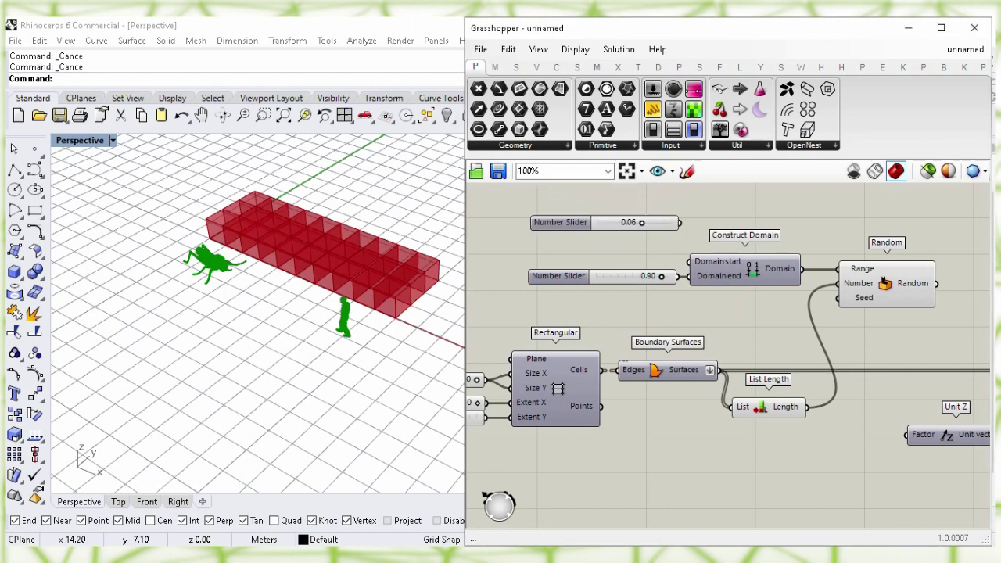
left_click_drag(604, 223, 583, 241)
left_click(668, 238)
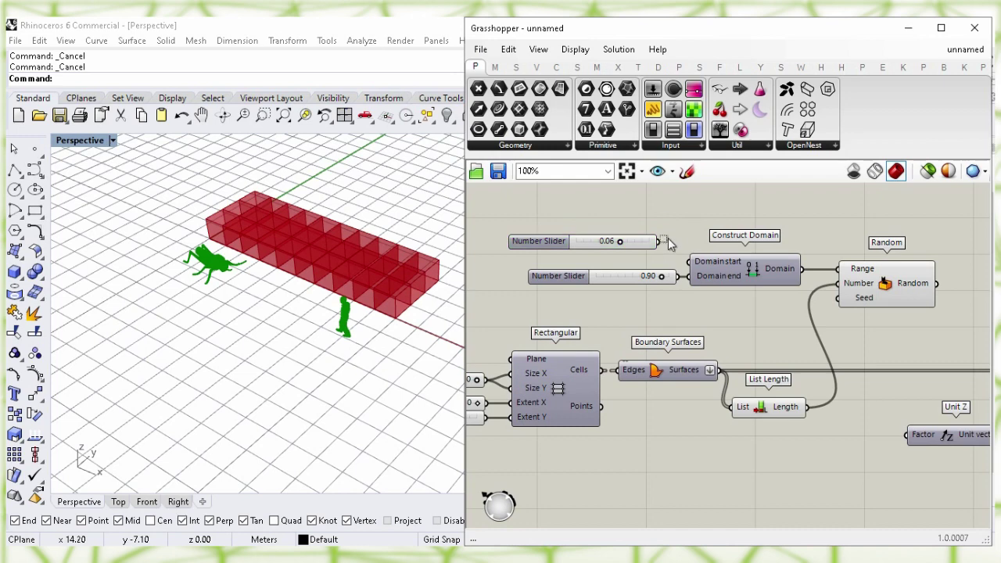
left_click_drag(598, 242, 618, 267)
left_click(668, 228)
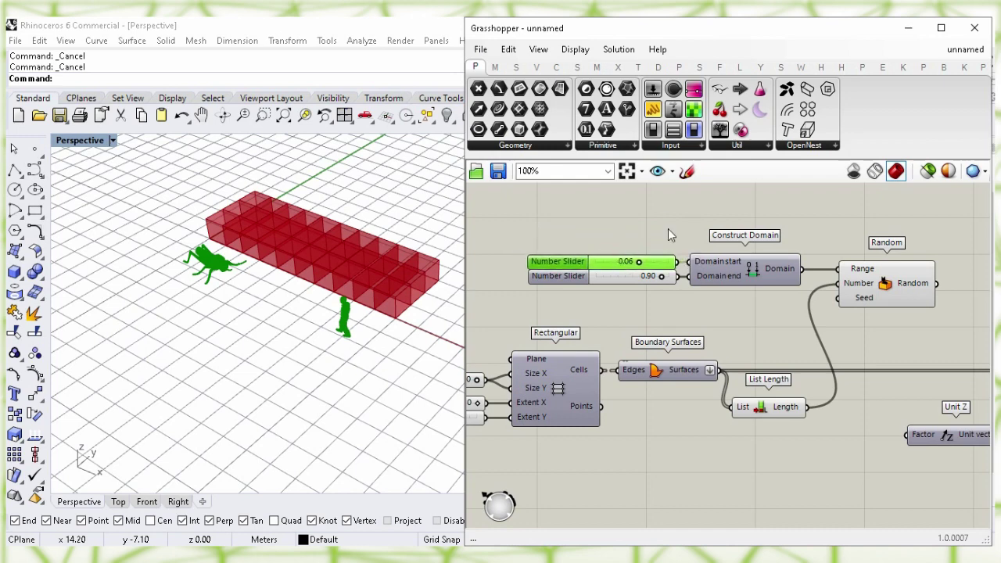
Connect the Random component's output to the Factor input of the Unit Z vector
right_click_drag(876, 333, 816, 320)
left_click(844, 288)
right_click_drag(905, 317, 832, 312)
left_click(815, 315)
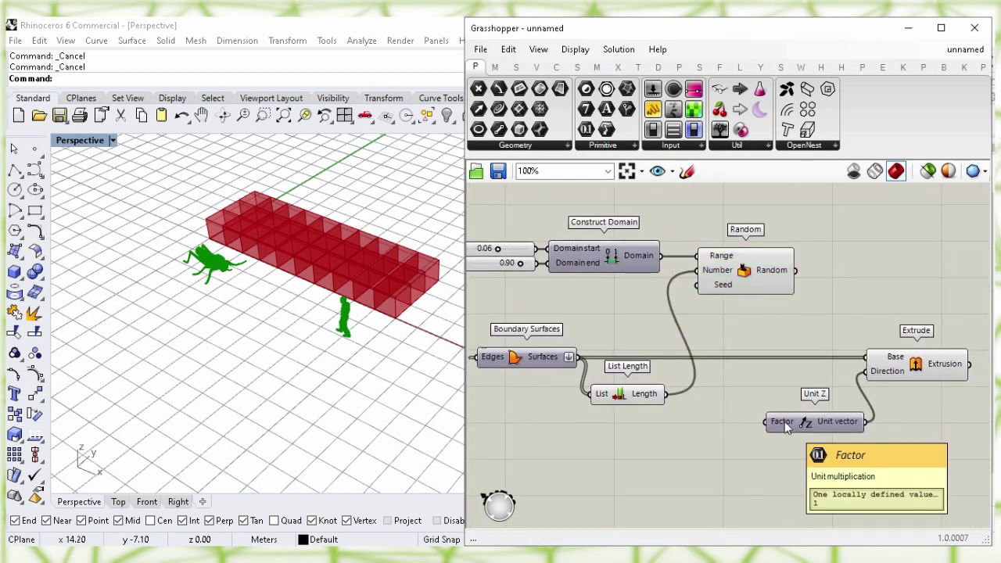
left_click_drag(796, 271, 765, 421)
left_click(754, 277)
left_click(739, 315)
Set the Domain end slider to 1.00 and the Domain start slider to 0.08
right_click_drag(710, 320, 825, 317)
left_click_drag(632, 272, 679, 279)
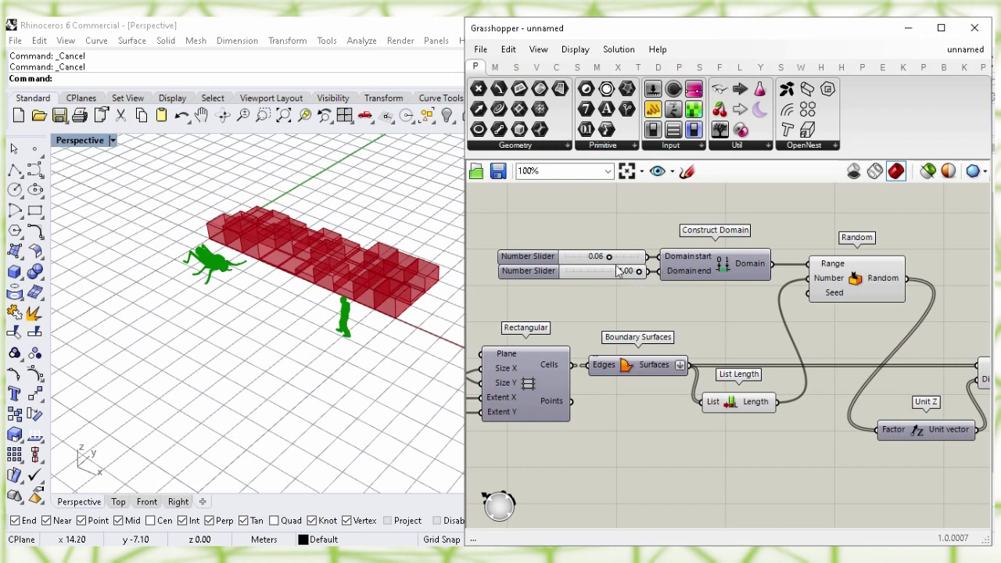
left_click_drag(609, 260, 649, 262)
Add an integer number slider set to 6 below Construct Domain and connect it to the Random component's Seed input
mouse_move(835, 299)
double_click(720, 328)
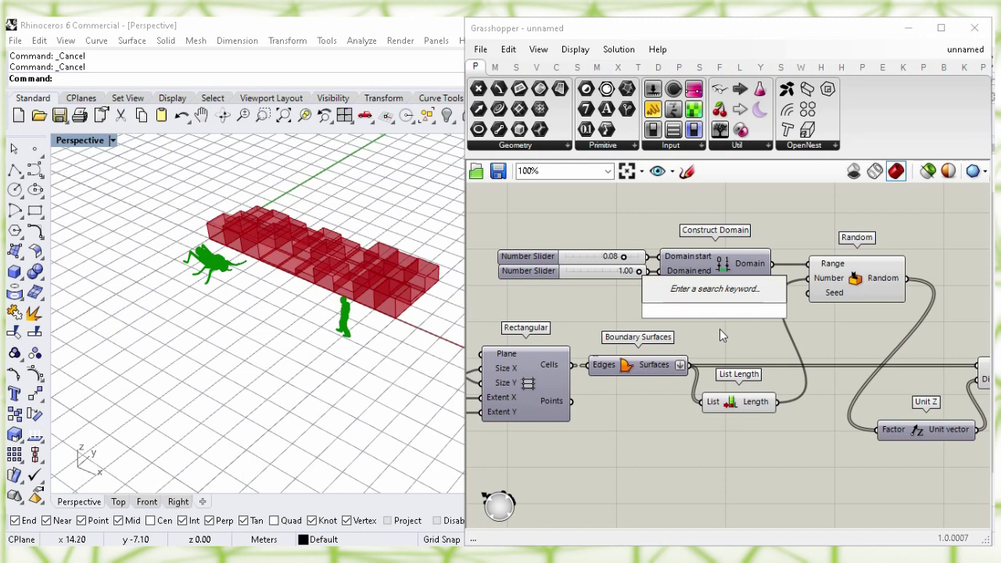
type("Number Slider")
key("Return")
left_click_drag(716, 310, 701, 295)
left_click(779, 321)
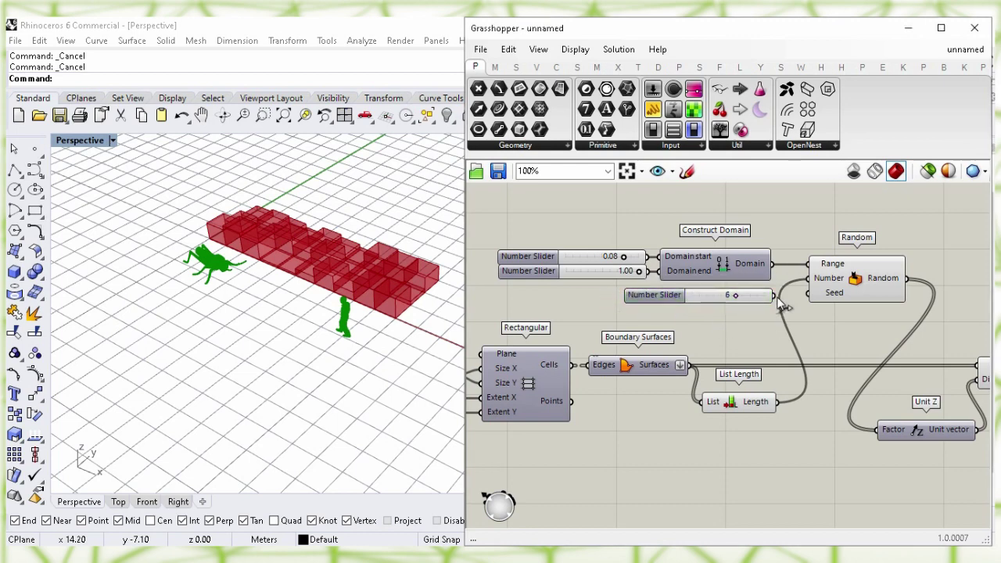
left_click_drag(807, 306, 808, 294)
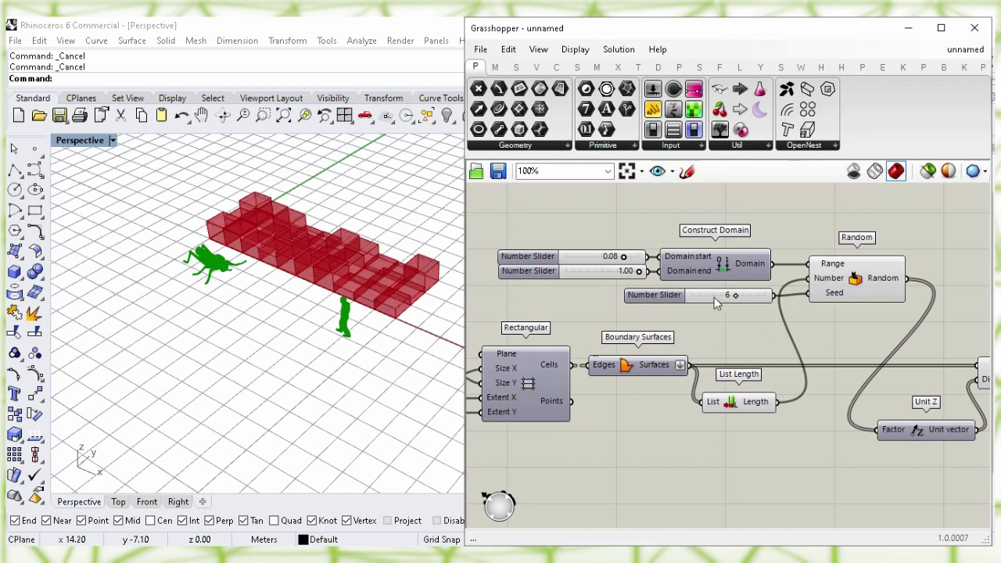
Try the Seed slider, leaving it at 6, and select the Extrude component to inspect the randomly extruded blocks
left_click_drag(714, 297, 714, 294)
mouse_move(734, 294)
left_mouse_down()
mouse_move(694, 296)
mouse_move(737, 296)
left_mouse_up()
left_click(845, 339)
right_click_drag(845, 339, 649, 314)
left_click(842, 358)
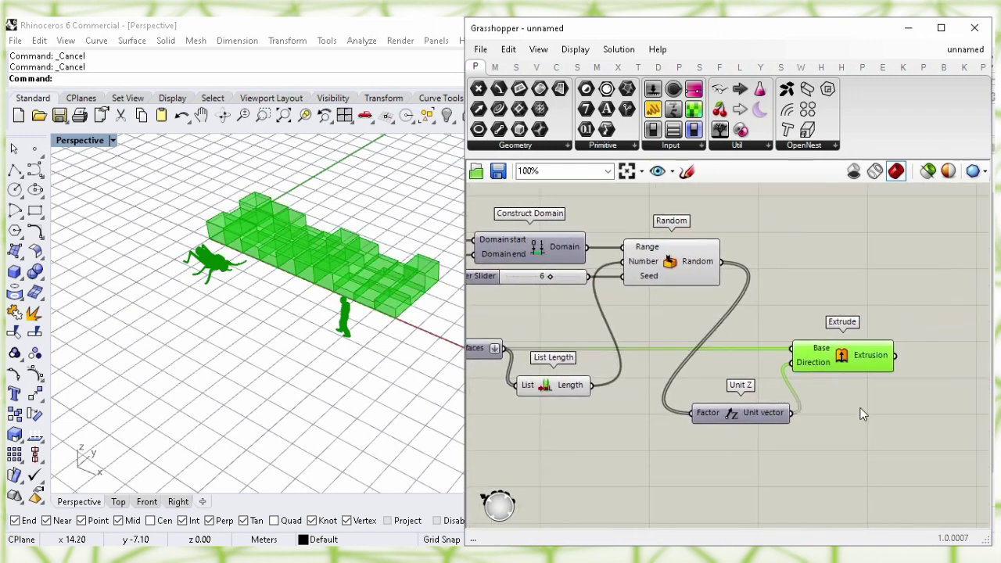
Add a Mirror component beyond the Extrude component and connect the Extrusion output to its Geometry input
left_click(877, 435)
right_click_drag(878, 435, 724, 413)
double_click(834, 379)
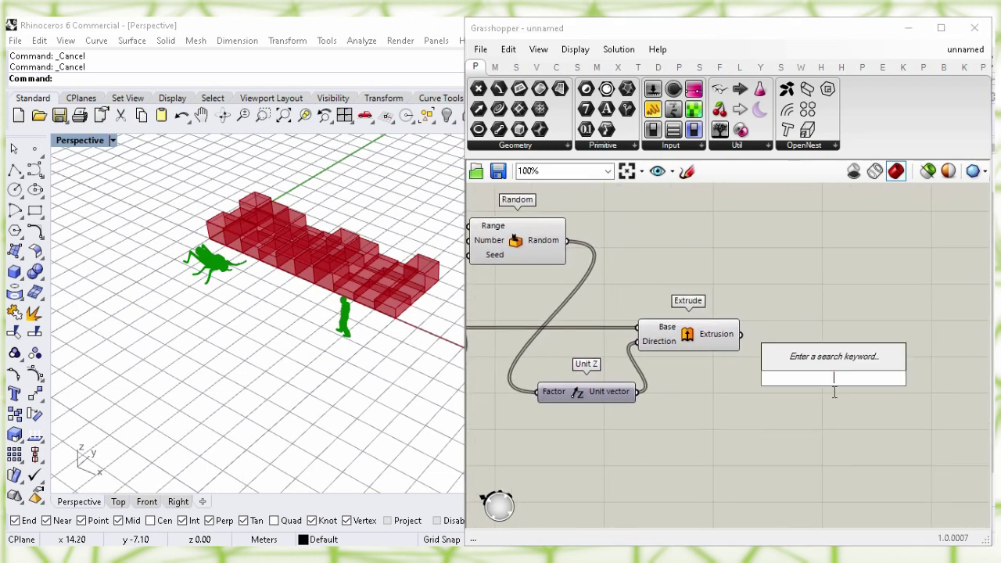
type("mirr")
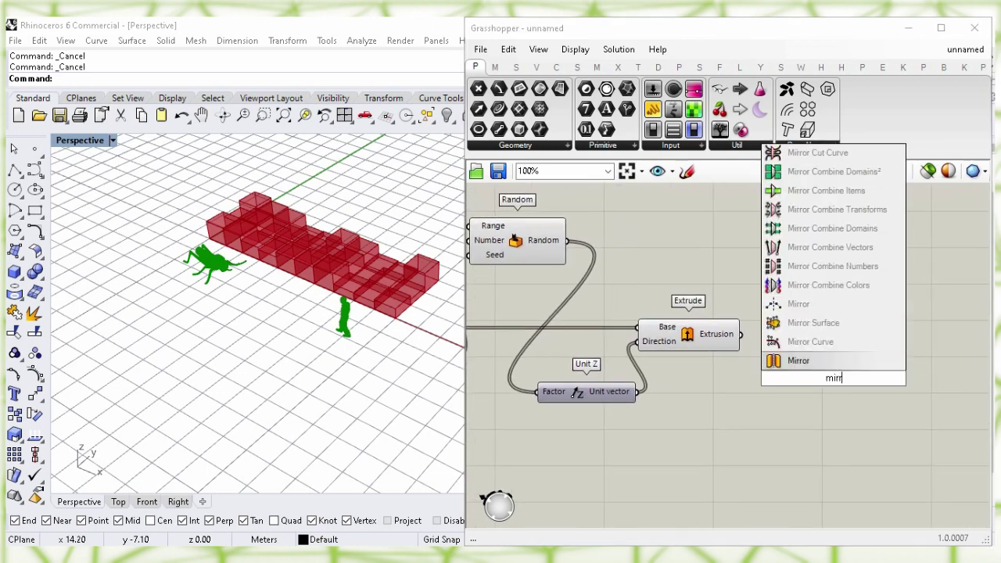
left_click(834, 362)
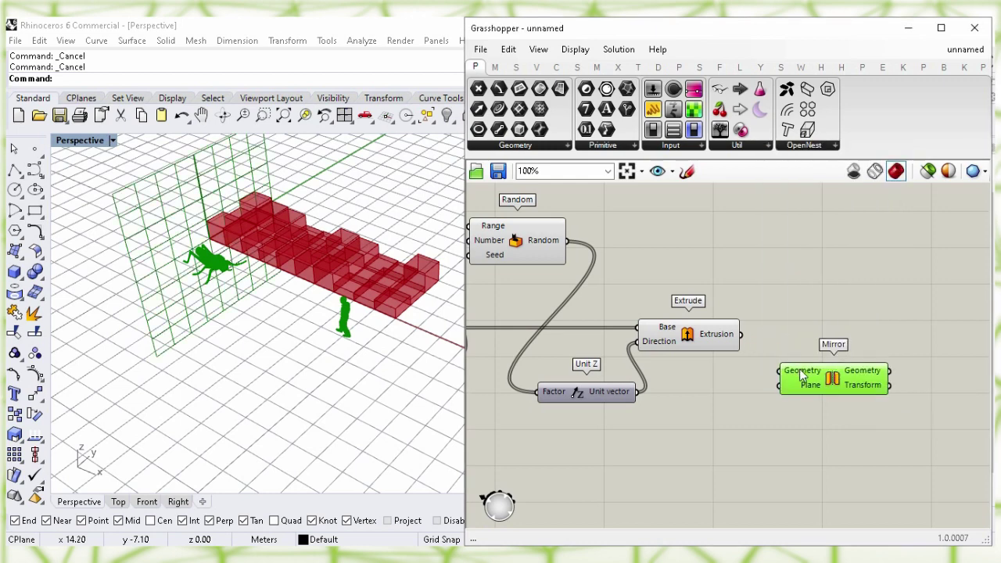
left_click(771, 335)
left_click_drag(742, 334, 845, 389)
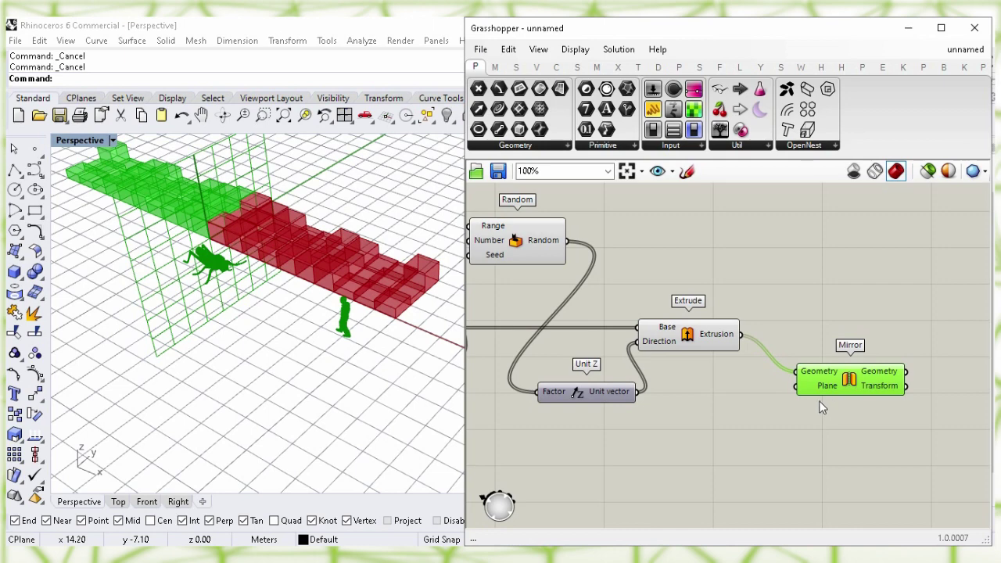
left_click(819, 401)
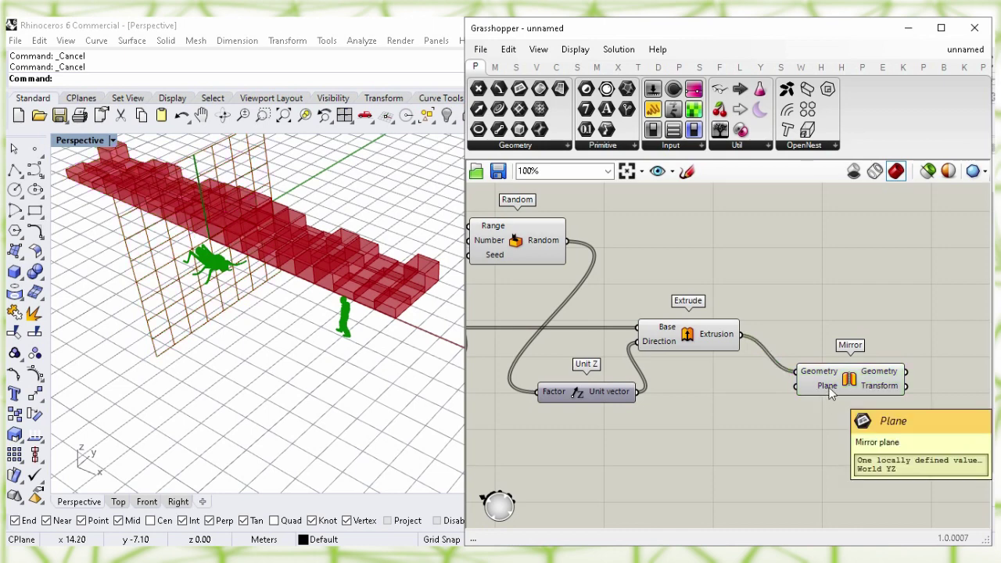
Add an XZ Plane component below the Extrude component and connect its Plane output to the Mirror component's Plane input
double_click(754, 443)
type("xz")
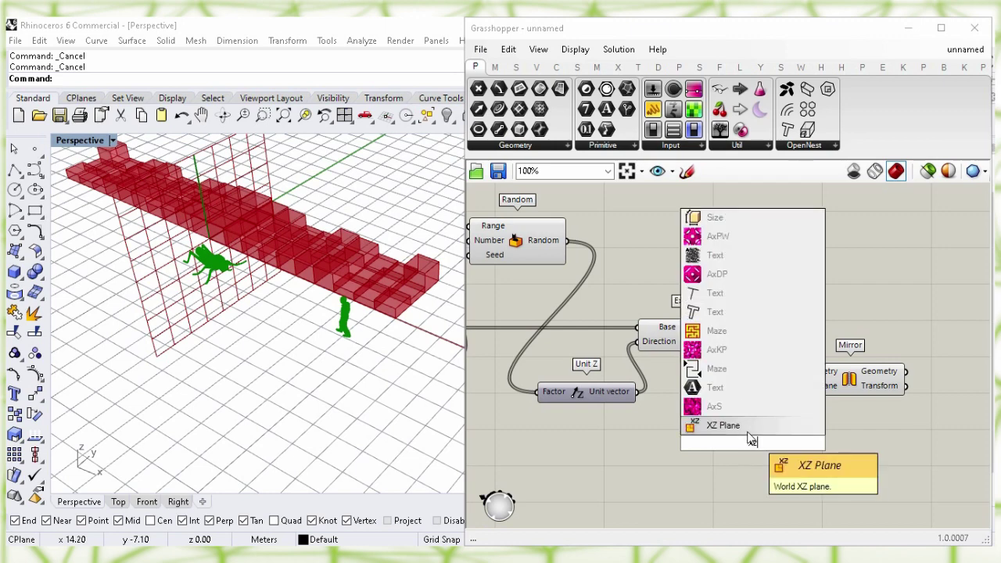
key("Return")
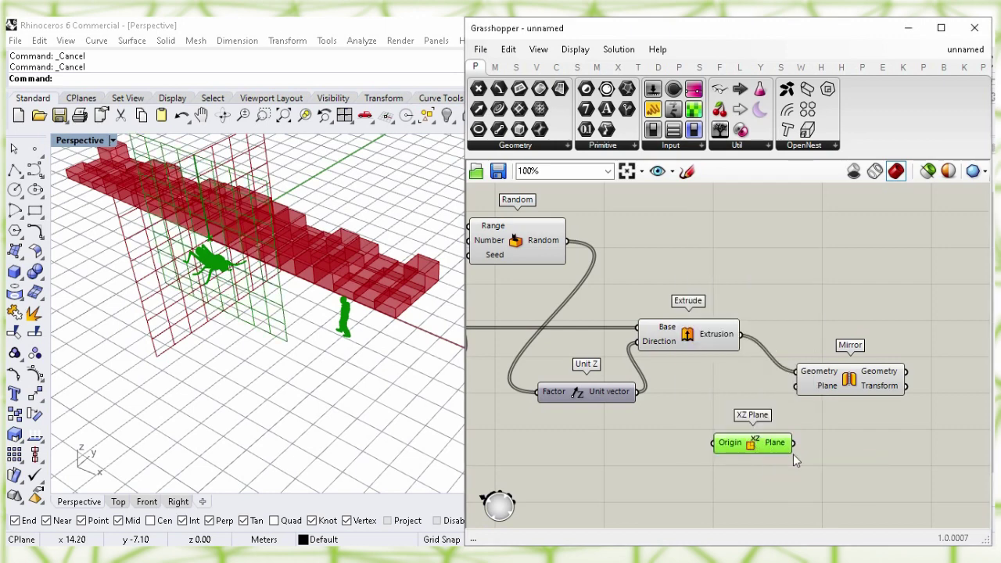
left_click_drag(794, 443, 853, 348)
Move the XZ Plane component slightly away from the Mirror component and turn off its preview
left_click_drag(749, 452, 692, 459)
right_click_drag(732, 479, 778, 471)
right_click(745, 442)
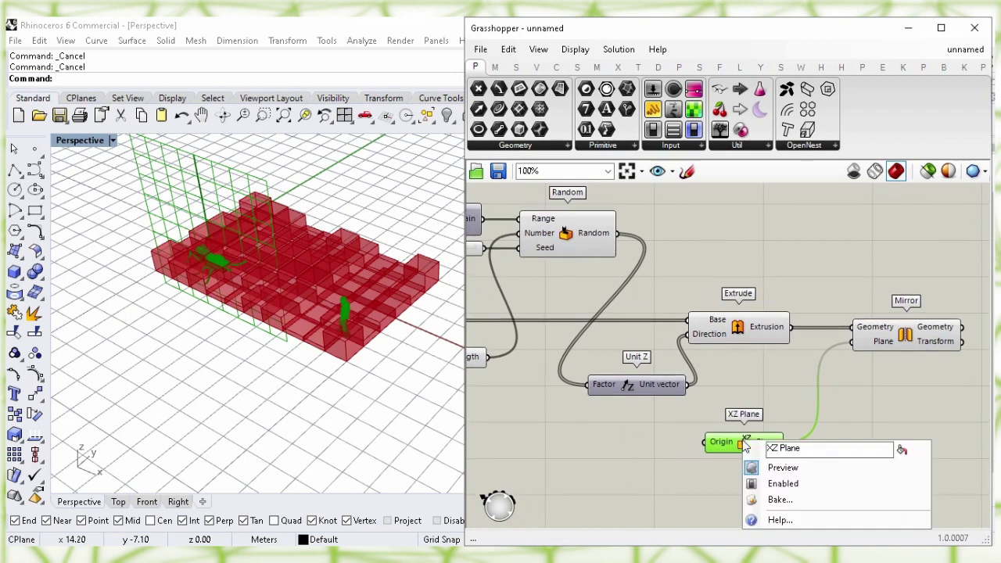
left_click(905, 470)
Add a Construct Point component ahead of the XZ Plane component, below the Unit Z component
mouse_move(721, 444)
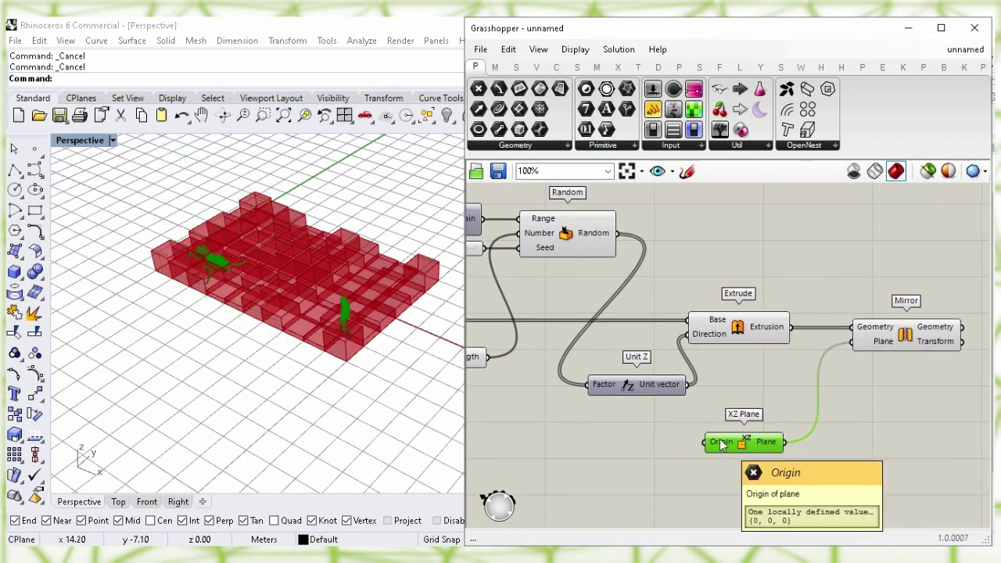
left_click(622, 467)
right_click_drag(623, 466, 675, 456)
double_click(641, 463)
type("con")
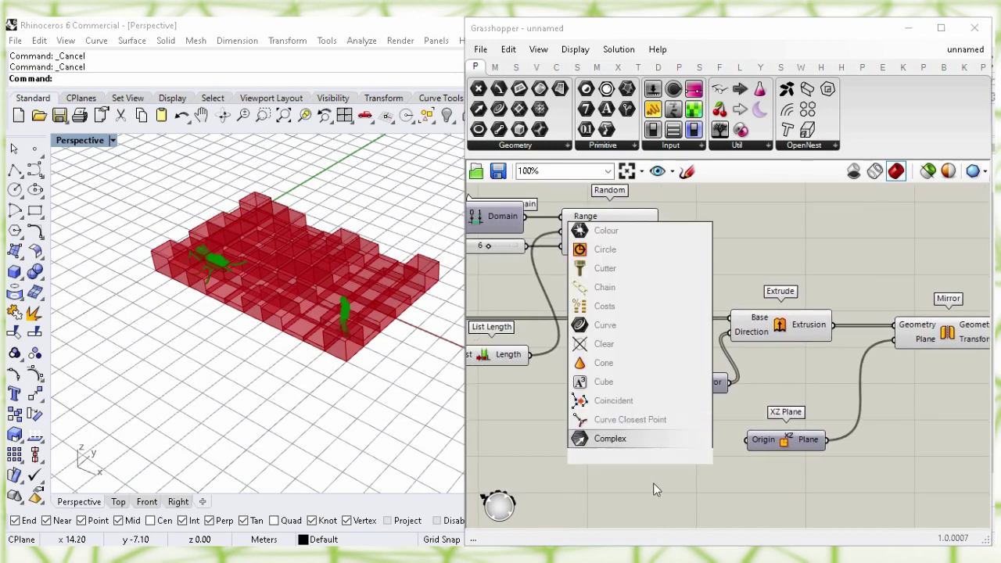
type("stru")
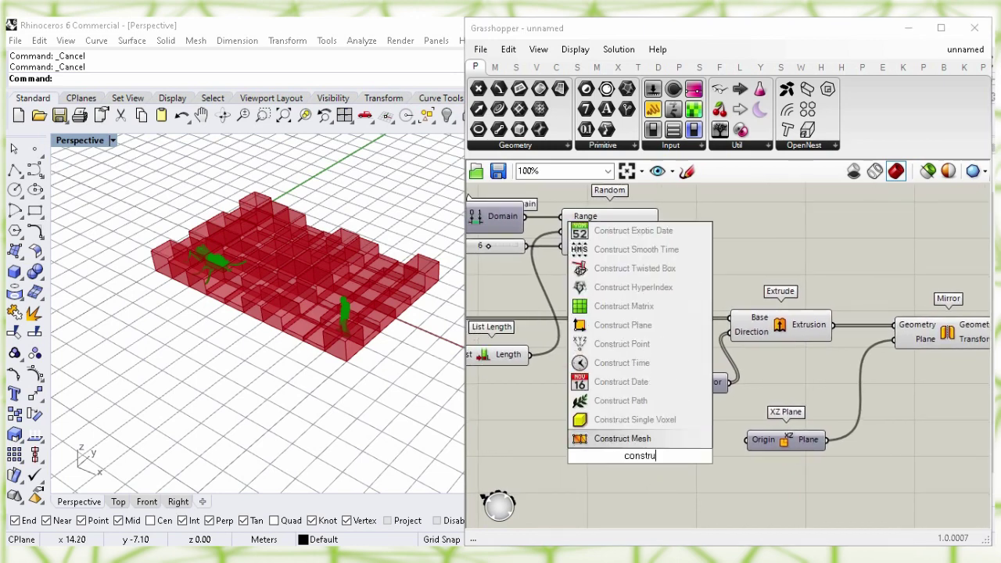
type("ct po")
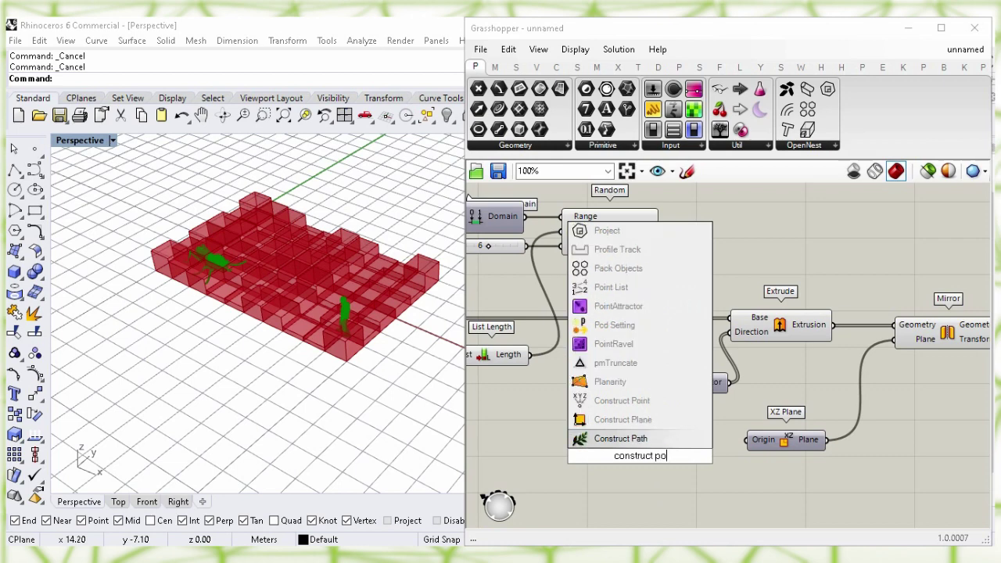
left_click(659, 442)
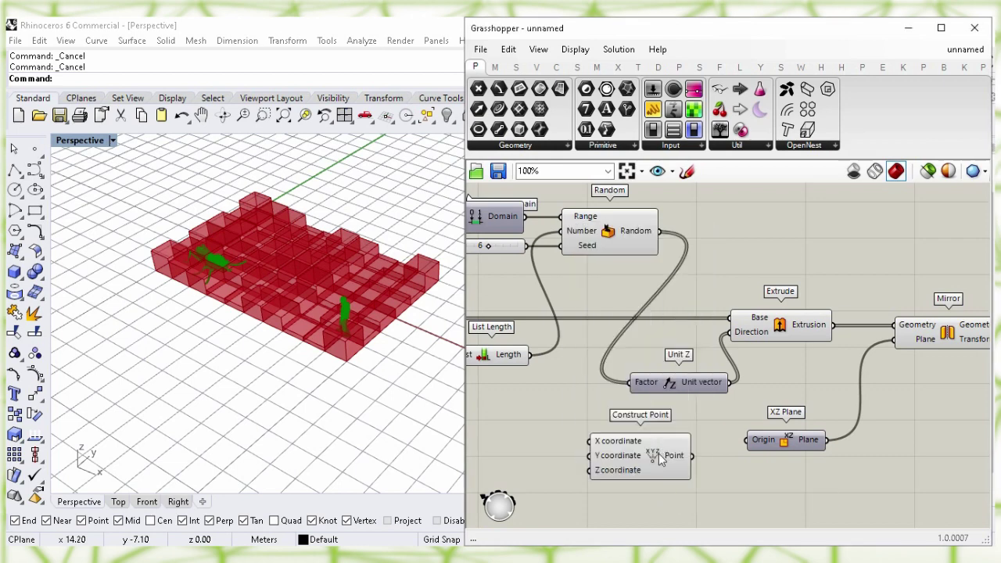
Connect the Construct Point component's Point output to the XZ Plane's Origin input and move it closer to the XZ Plane
left_click(711, 466)
left_click_drag(688, 462, 764, 456)
left_click(669, 454)
left_click(548, 430)
Add a Negative component, connect its Result to the Construct Point's Y coordinate, and move it next to that component
right_click_drag(548, 430, 658, 437)
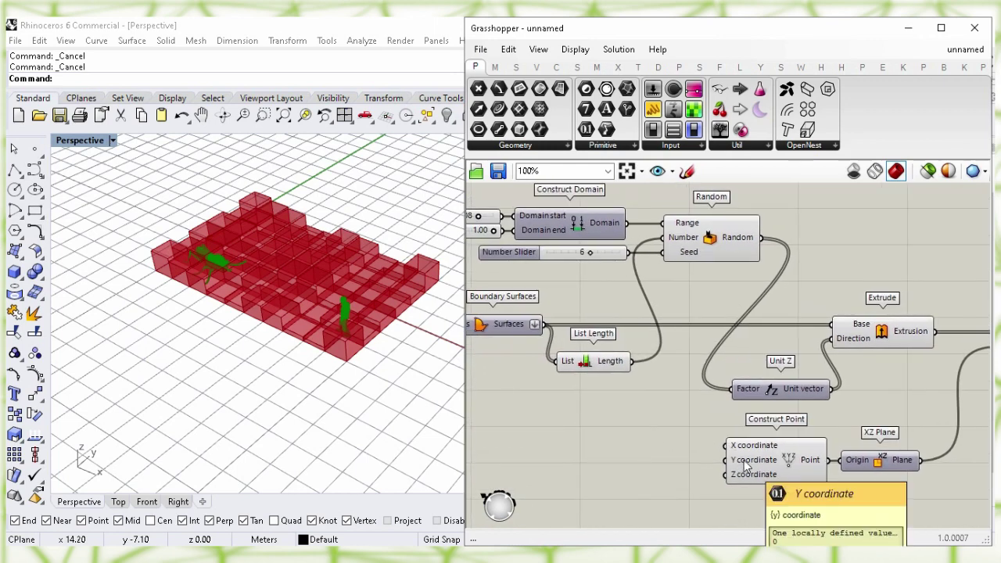
right_click_drag(700, 445, 696, 435)
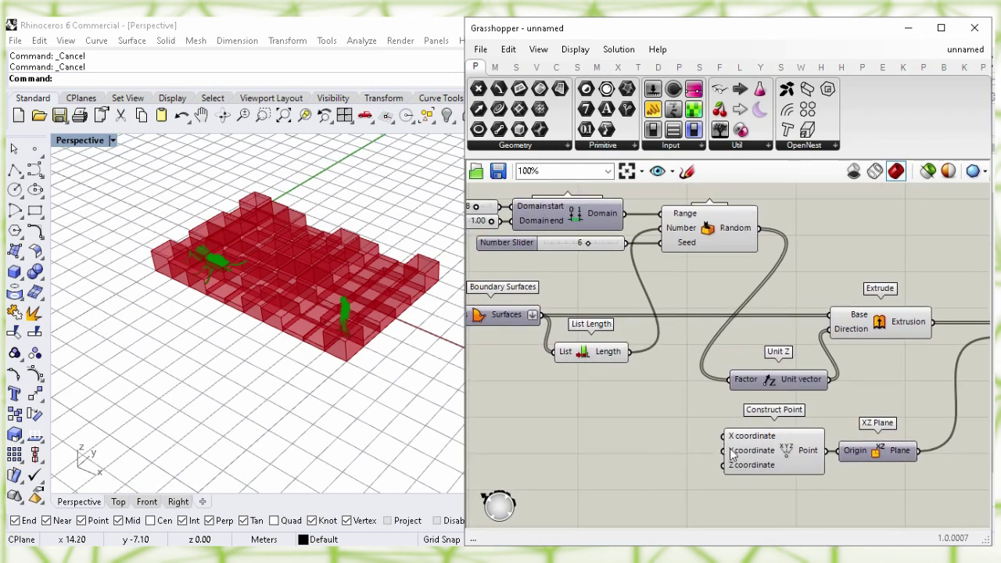
double_click(631, 451)
type("neg")
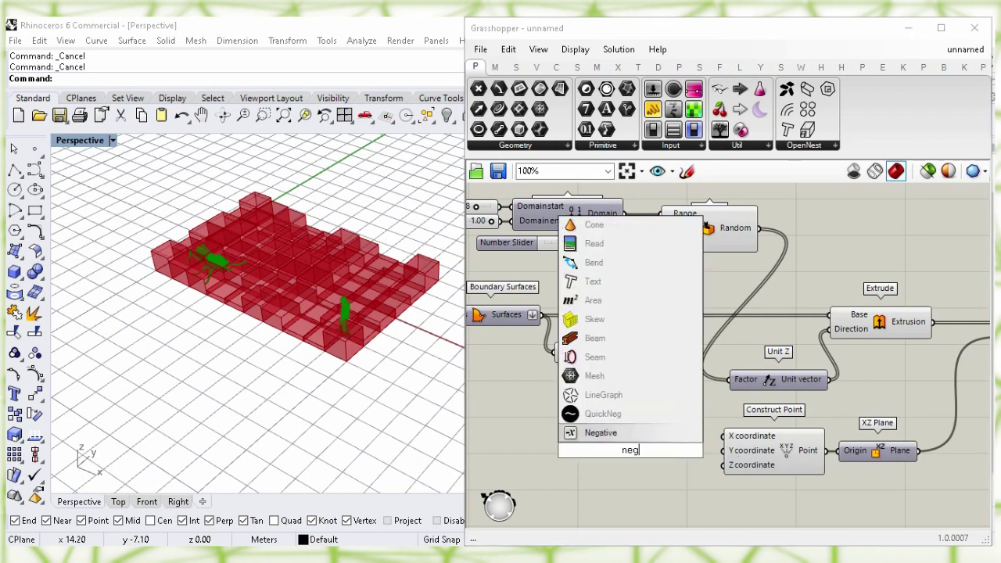
key("Return")
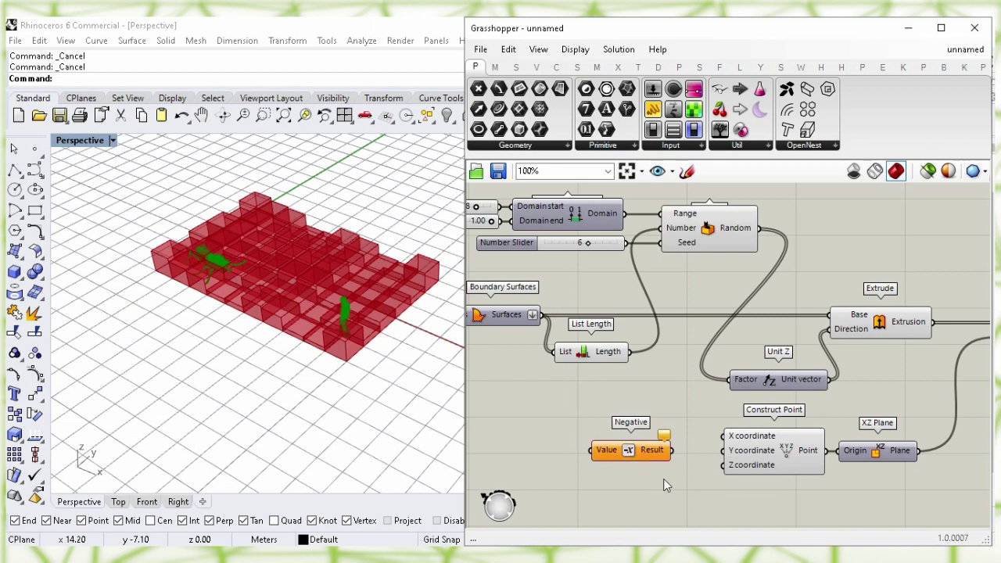
left_click_drag(672, 450, 723, 451)
left_click_drag(641, 458, 682, 458)
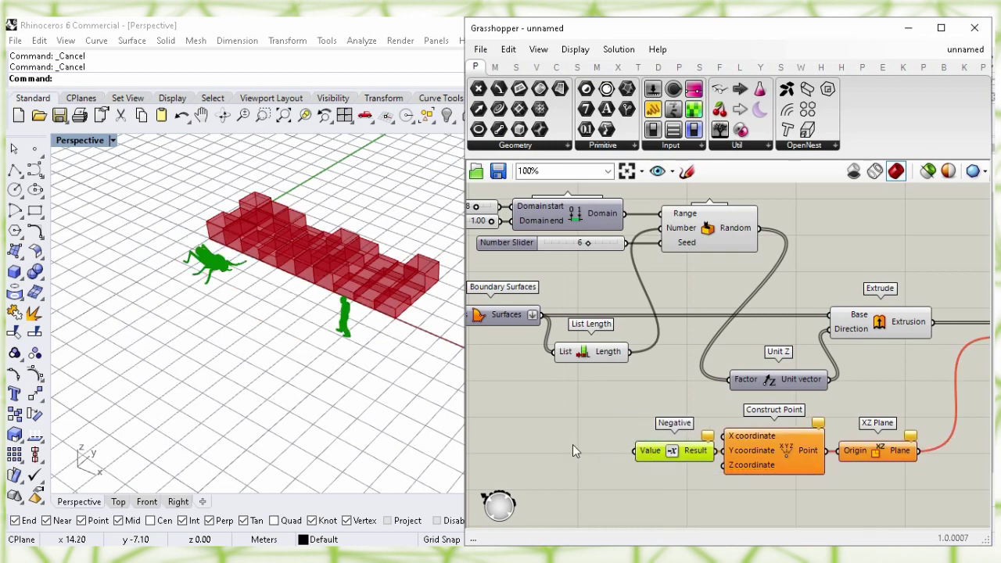
Add a number slider set to 1.50 and connect it to the Negative component's Value input
left_click(548, 443)
double_click(546, 443)
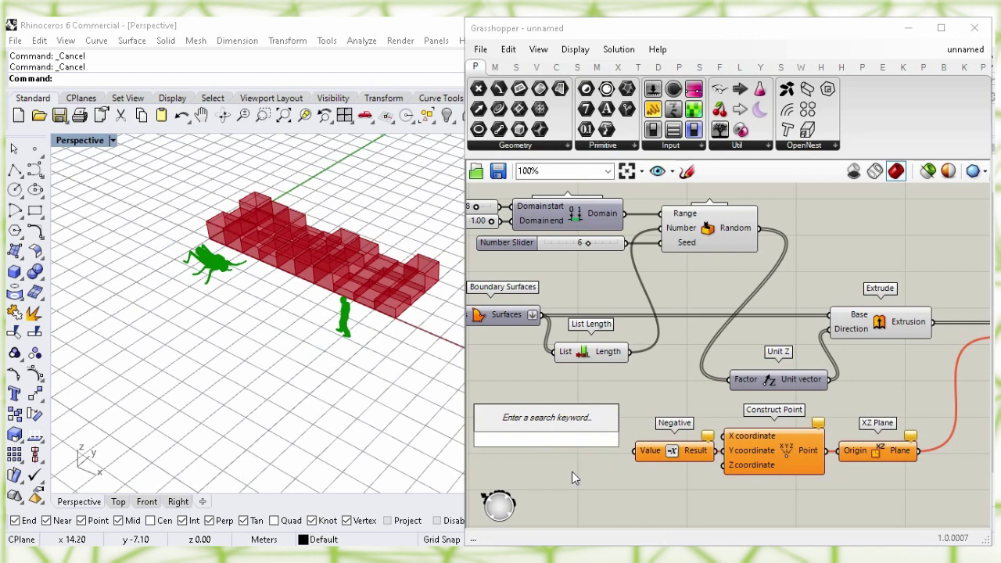
type("1.50")
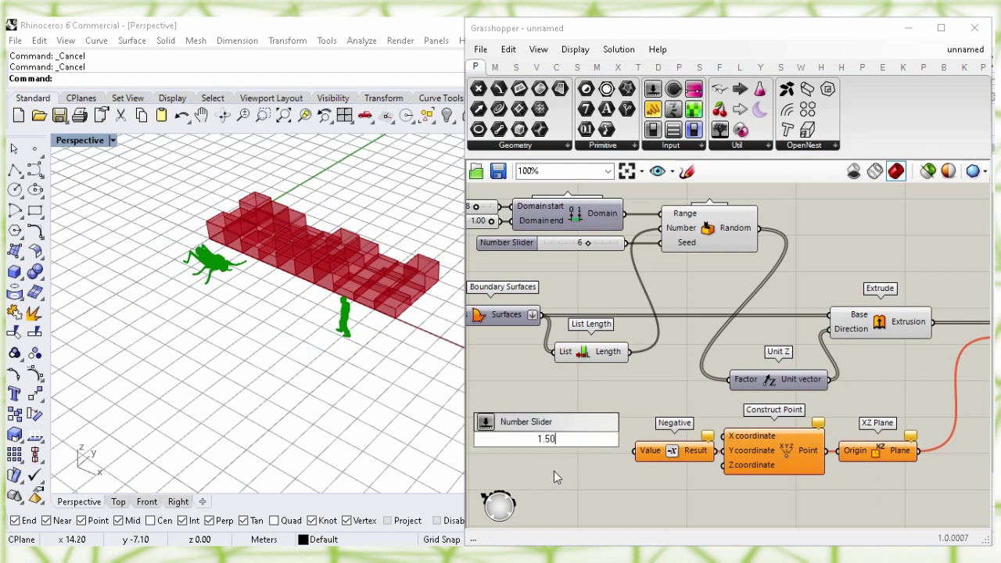
key("Return")
left_click_drag(622, 441, 556, 453)
Turn off the preview of the Construct Point component
left_click(785, 469)
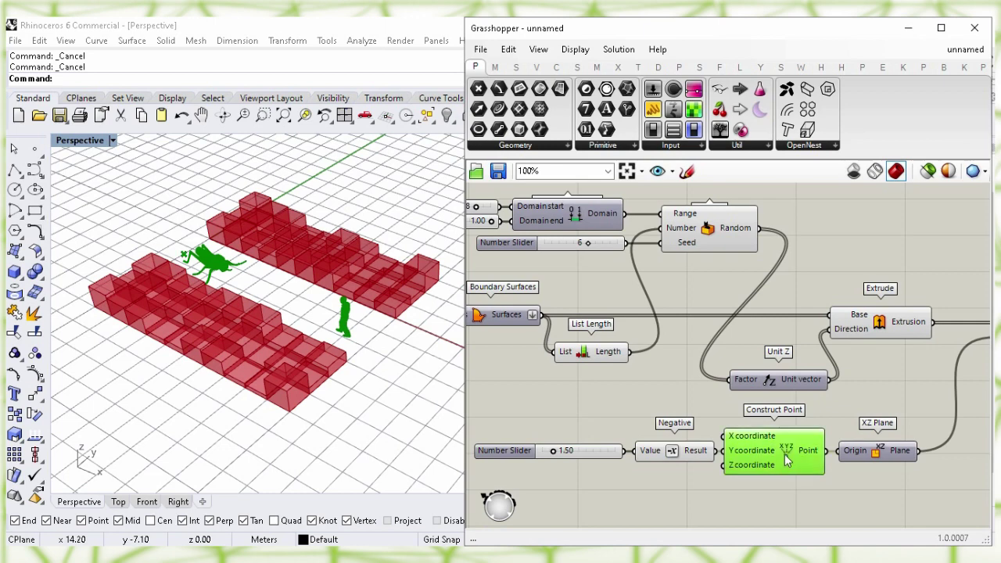
right_click(786, 450)
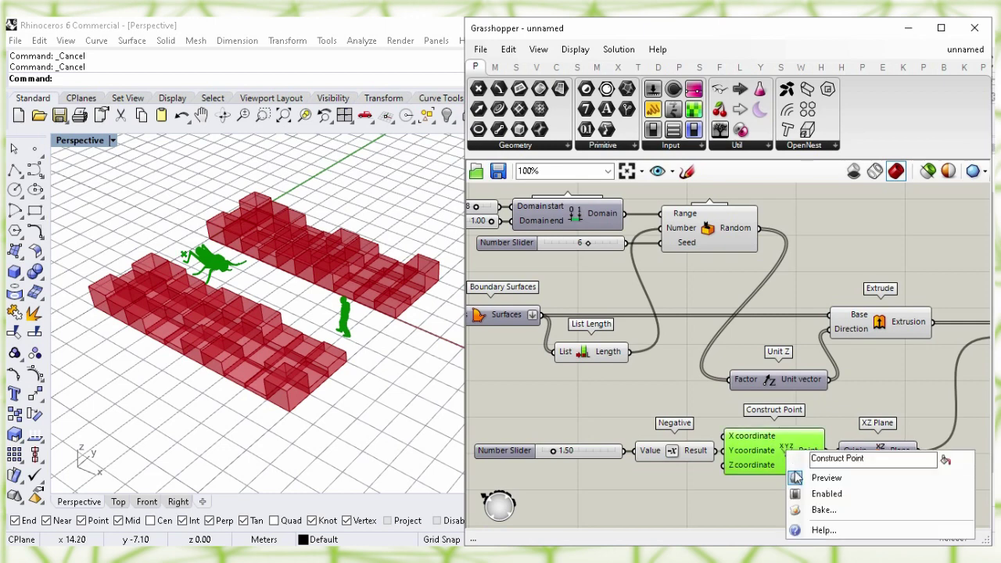
left_click(956, 479)
Bake the Extrude component's geometry into Rhino with grouping enabled
right_click_drag(951, 442, 682, 450)
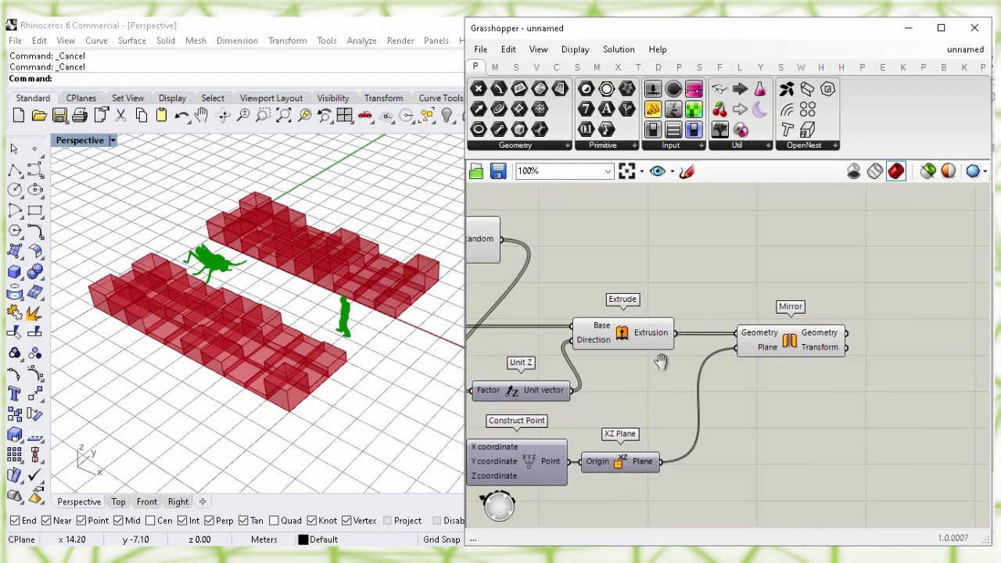
left_click(622, 334)
right_click(623, 337)
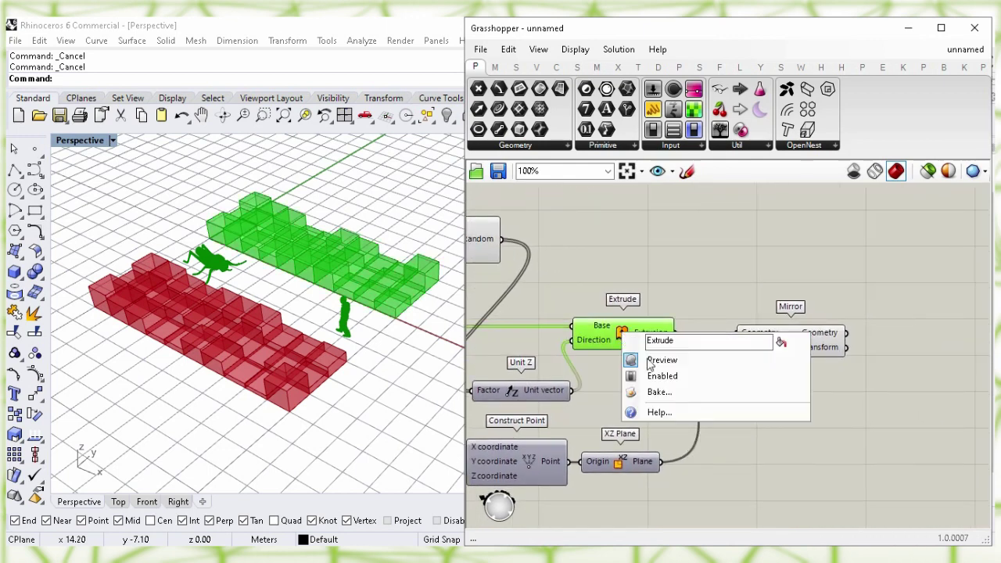
left_click(776, 398)
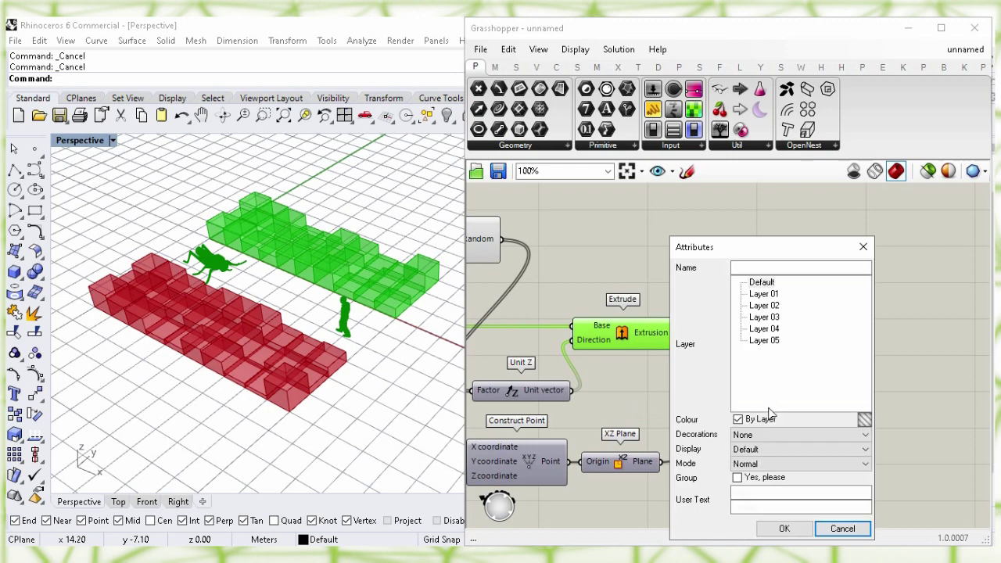
left_click(736, 477)
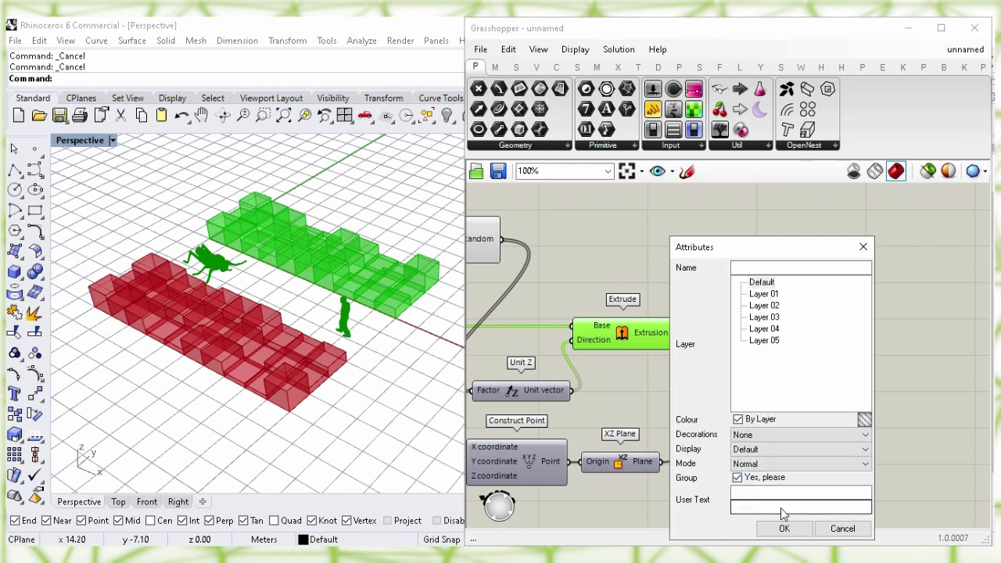
left_click(786, 531)
Turn off the preview of the Extrude component
left_click(623, 337)
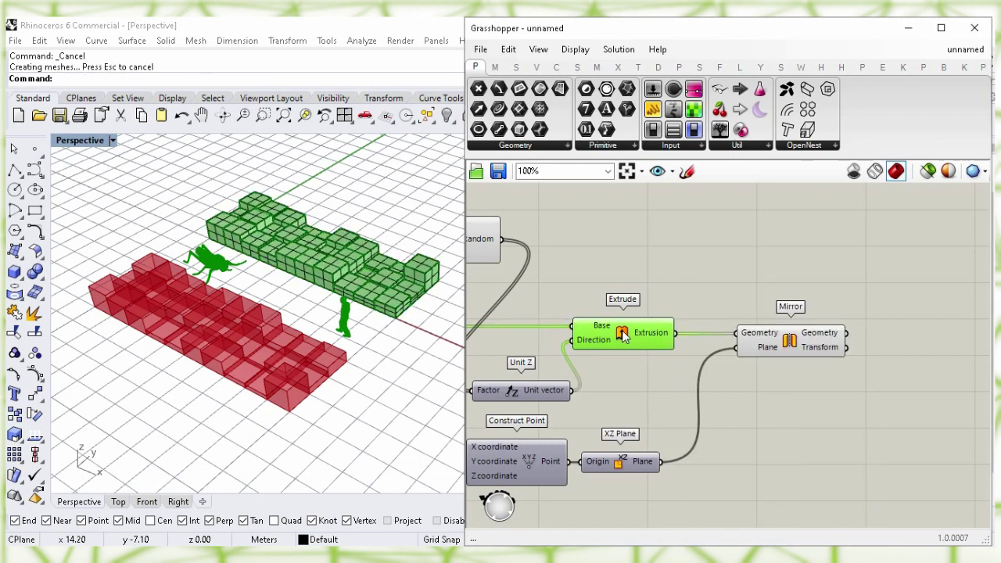
right_click(623, 334)
left_click(664, 354)
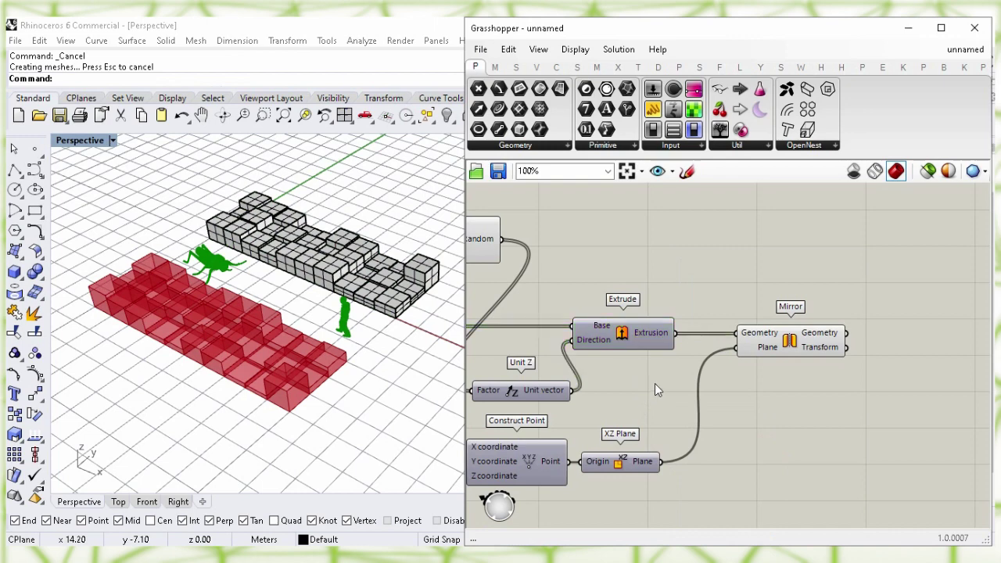
Bake the Mirror component's geometry to the Default layer with grouping enabled
left_click(793, 341)
right_click(792, 336)
left_click(820, 393)
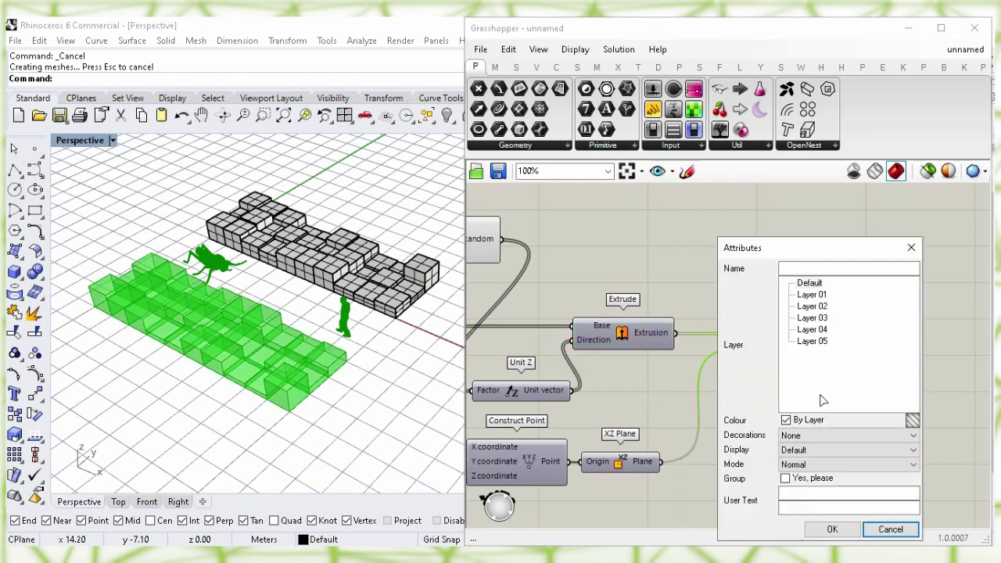
left_click(810, 283)
left_click(786, 478)
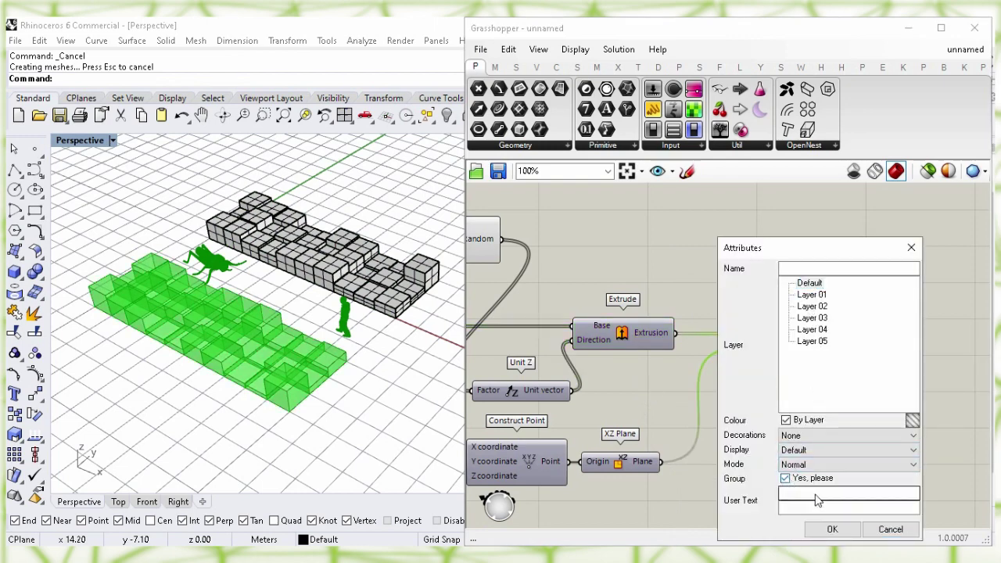
left_click(832, 530)
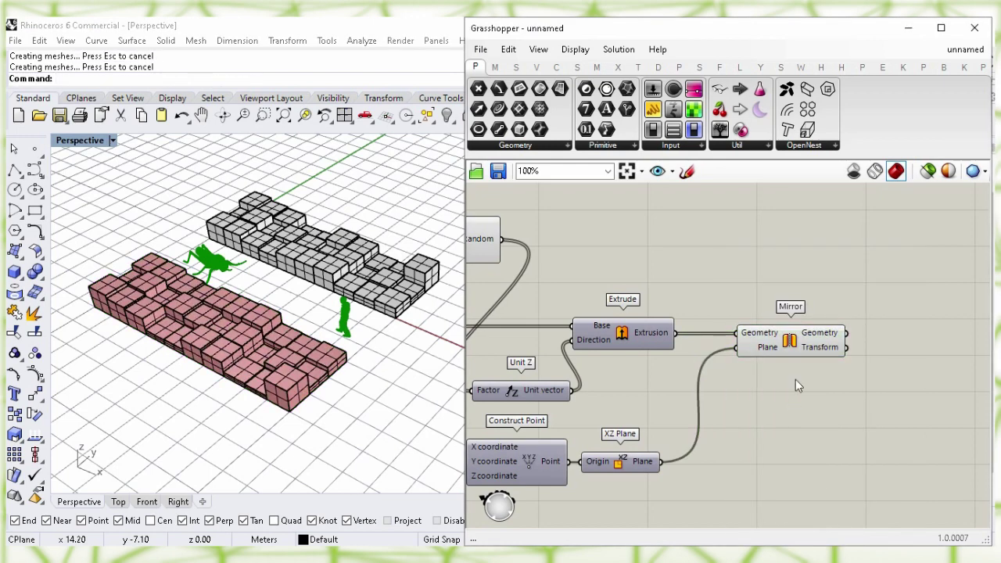
Turn off the preview of the Mirror component
left_click(791, 341)
right_click(792, 341)
left_click(820, 365)
left_click(825, 451)
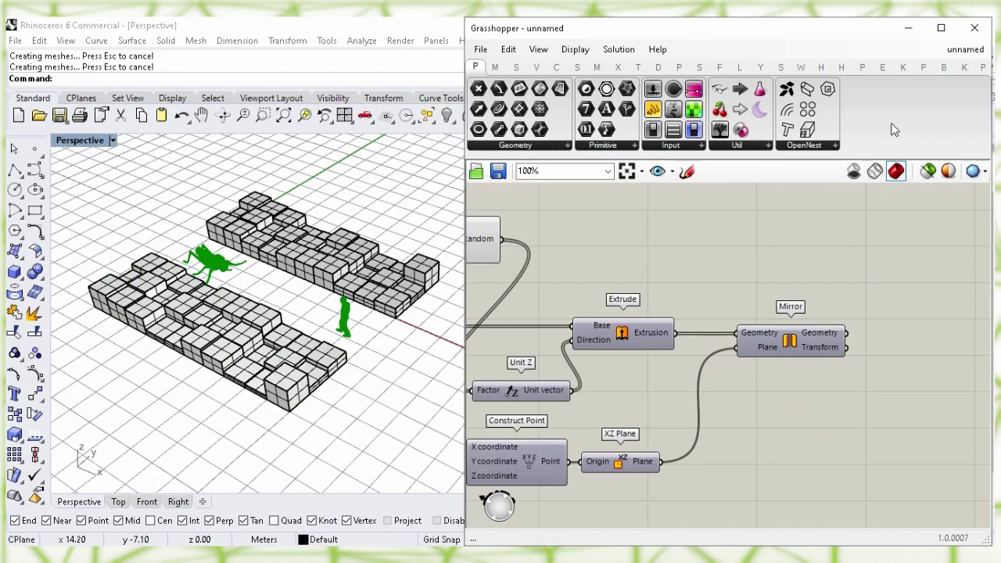
Minimize the Grasshopper window and frame both baked block rows in Rhino's Perspective viewport
left_click(909, 29)
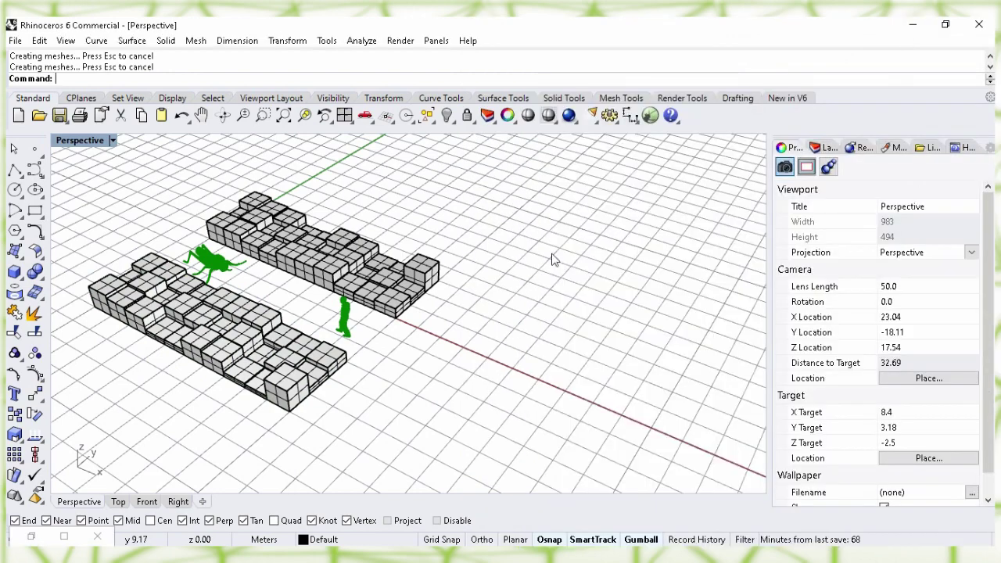
right_click_drag(438, 254, 478, 287, "shift")
scroll(520, 291, "up", 3)
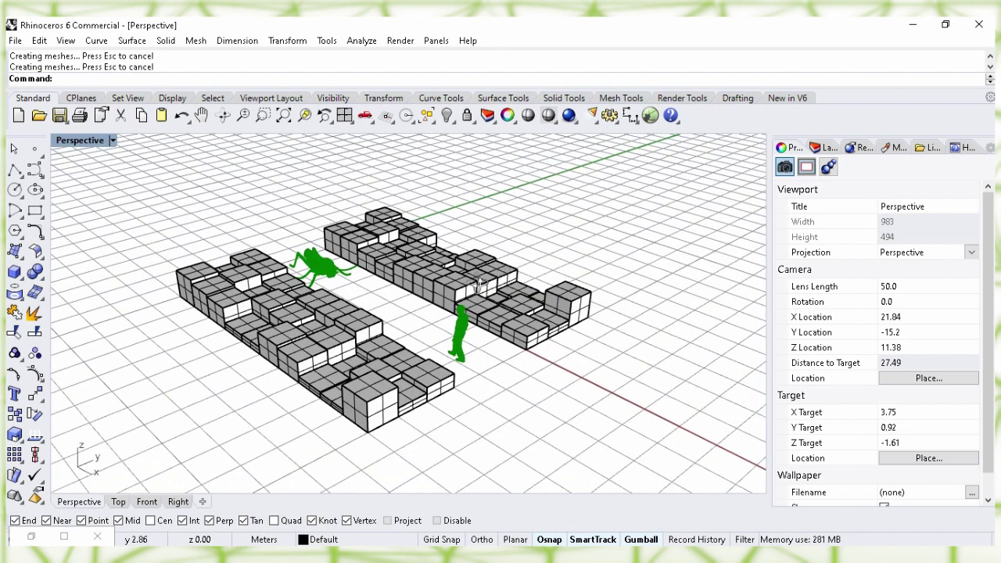
scroll(397, 285, "up", 3)
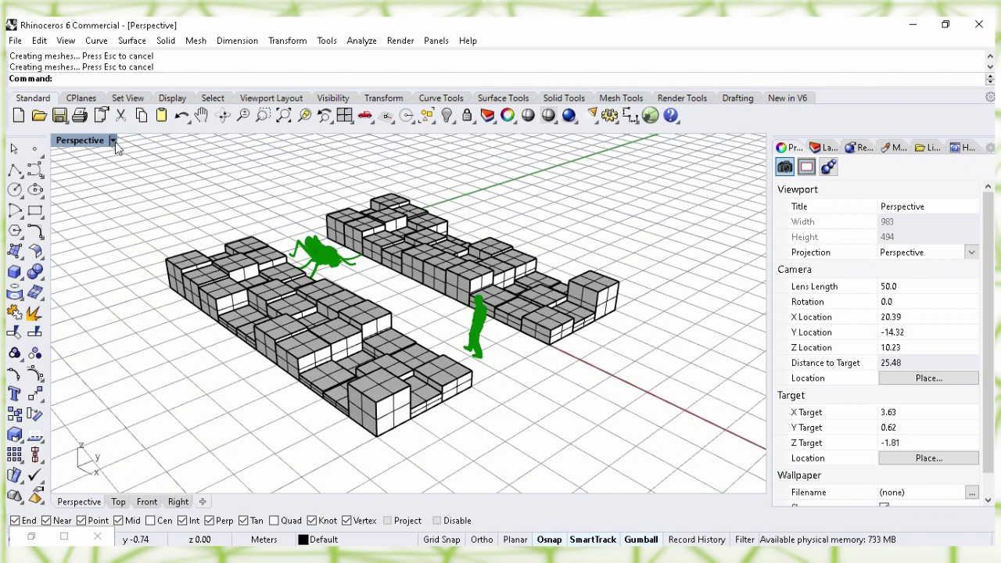
Set the Perspective viewport's display mode to Rendered and frame the block rows from a closer angle
left_click(113, 141)
left_click(162, 115)
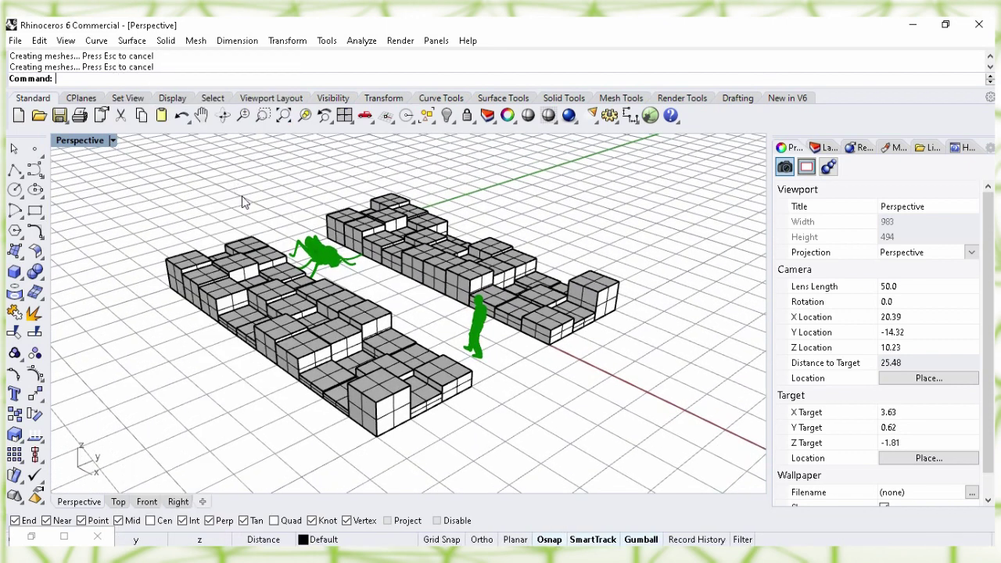
right_click_drag(287, 204, 275, 201)
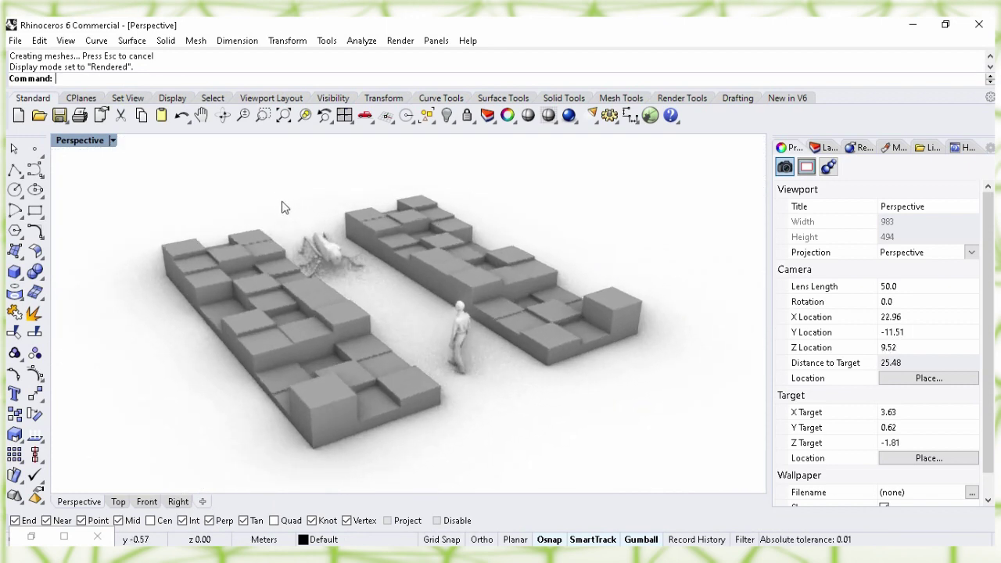
scroll(287, 202, "up", 3)
right_click_drag(294, 209, 201, 202)
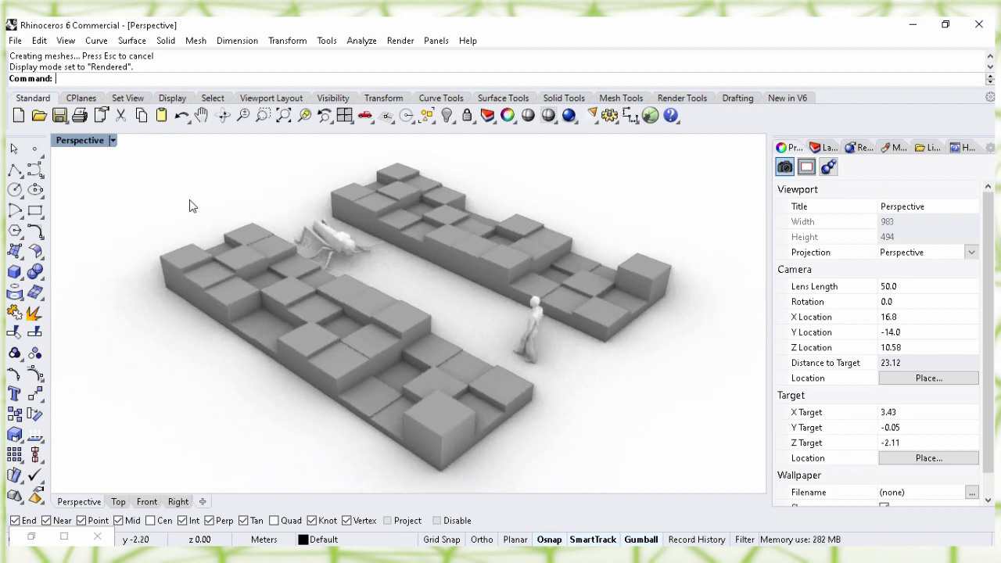
right_click_drag(164, 220, 174, 222, "shift")
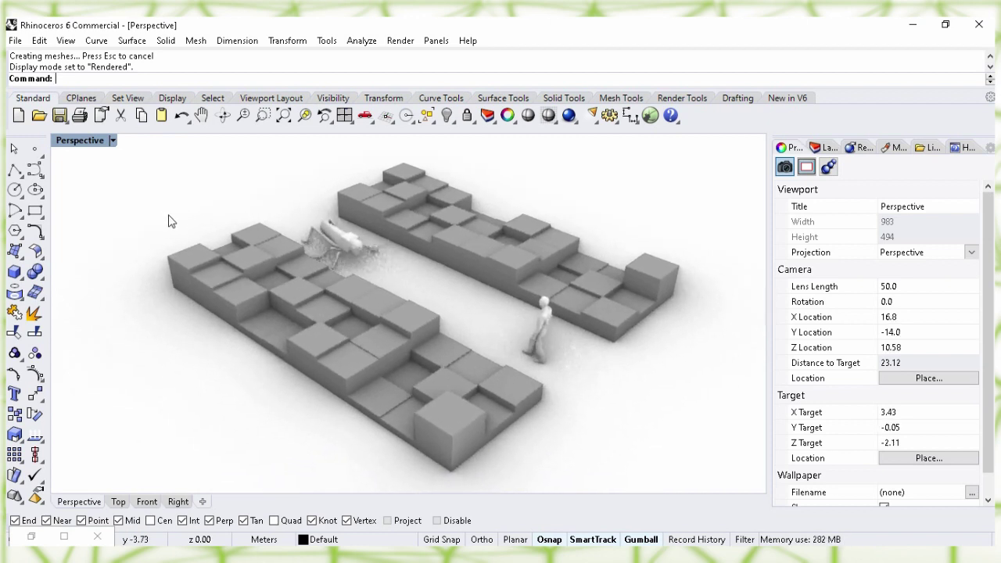